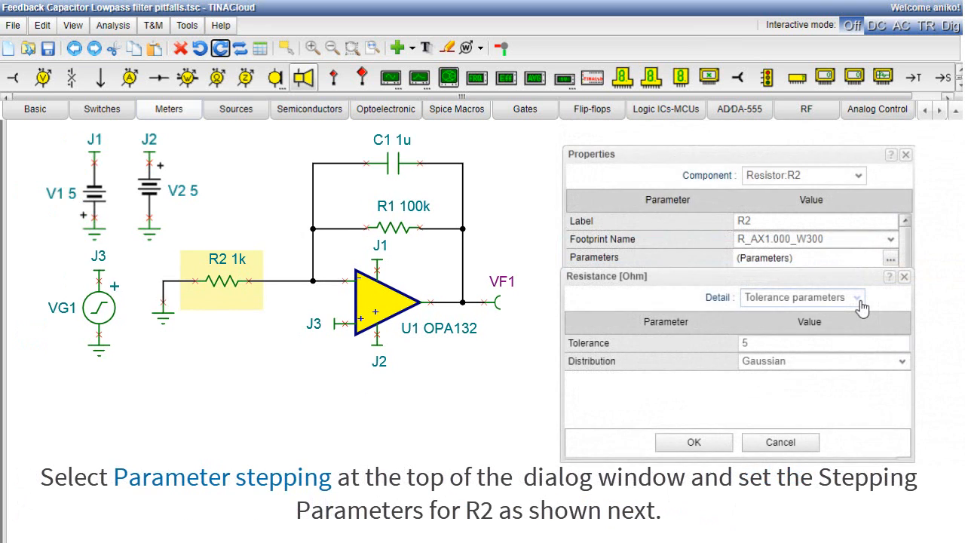
Enable parameter stepping for R2's resistance and set its sweep type to Logarithmic.
left_click(859, 300)
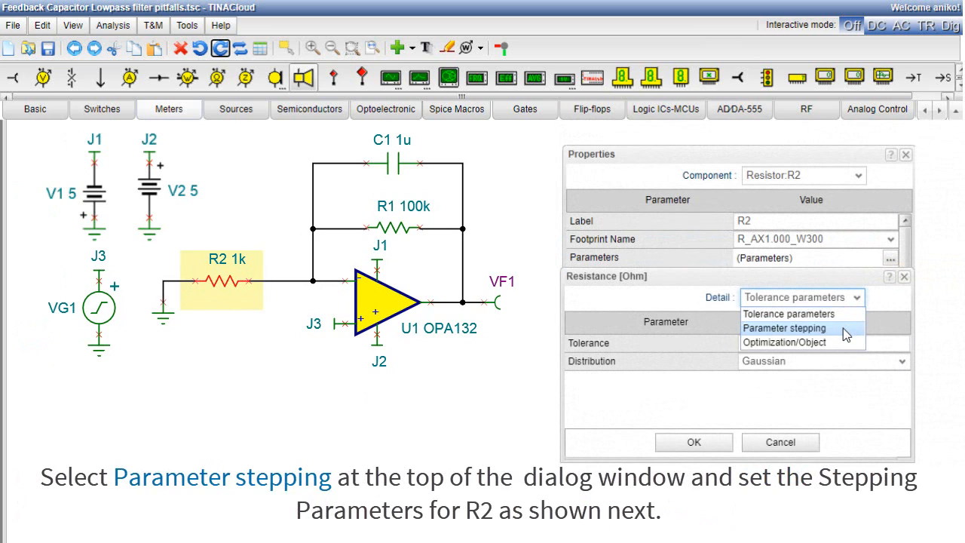
left_click(844, 330)
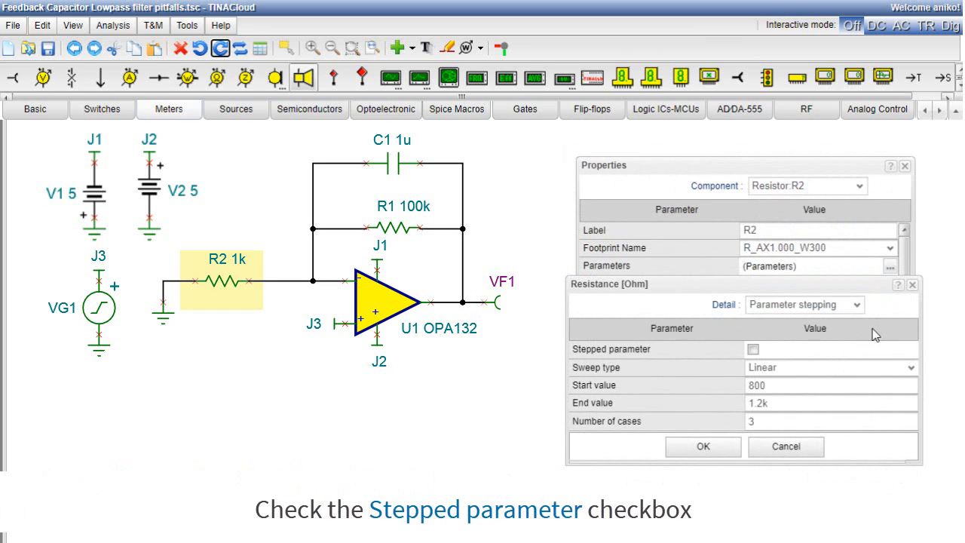
left_click(754, 350)
left_click(912, 369)
left_click(891, 399)
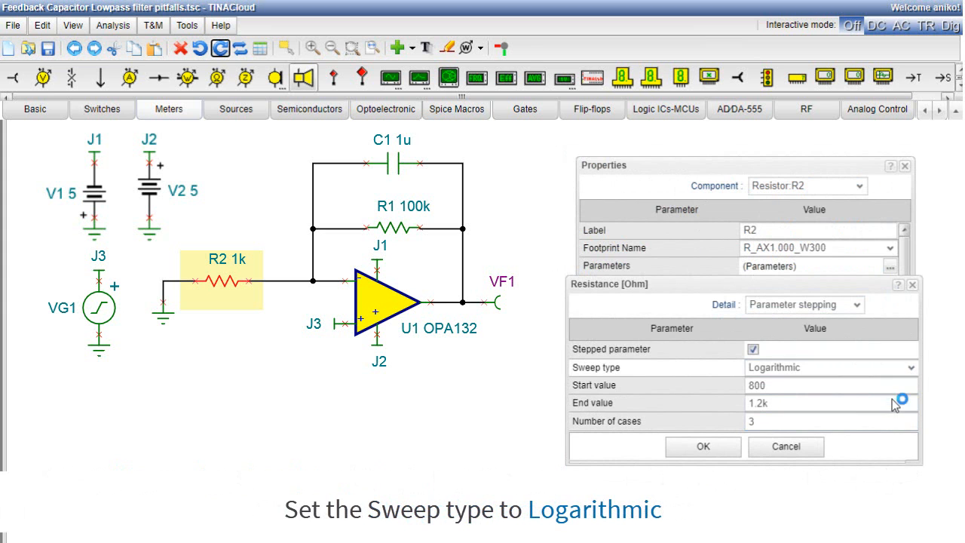
Set R2's stepping start value to 100 and its end value to 100k.
left_click(757, 387)
key("BackSpace")
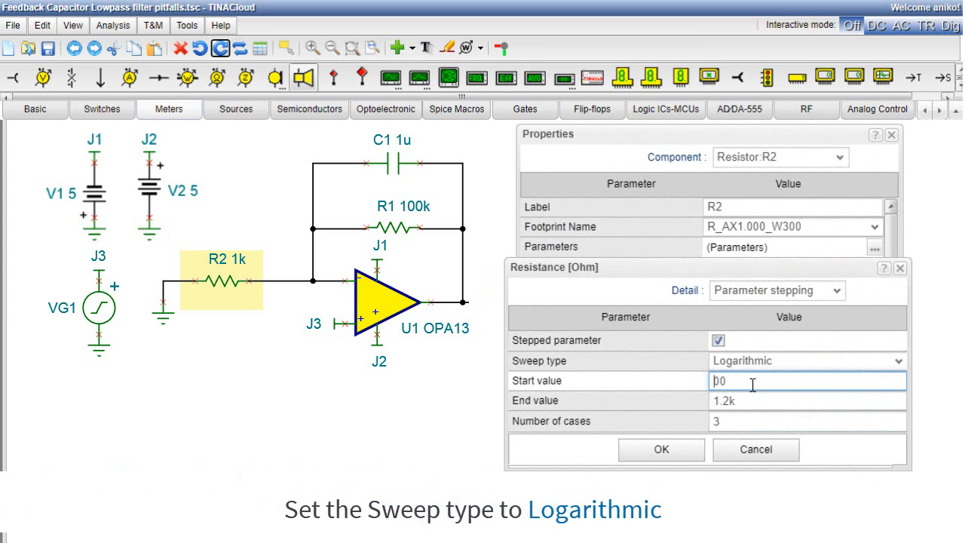
type("1")
left_click(762, 400)
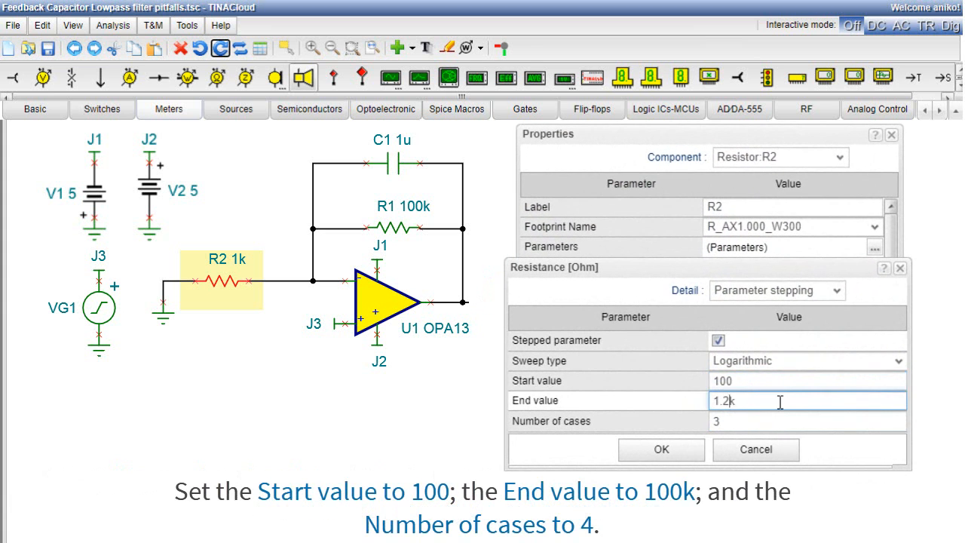
key("BackSpace")
key("BackSpace")
key("BackSpace")
type("k")
type("00")
Set R2's number of stepping cases to 4 and accept the resistor's properties.
left_click(736, 421)
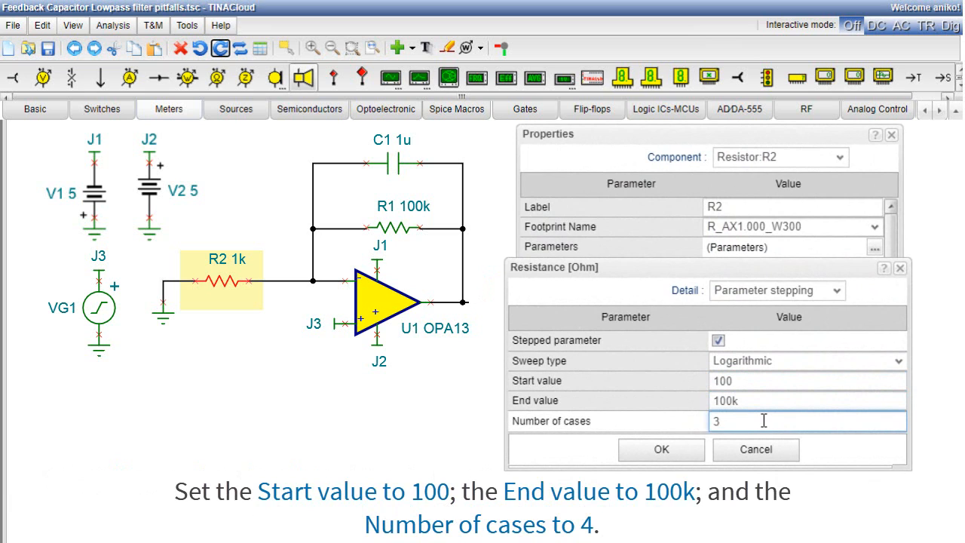
key("BackSpace")
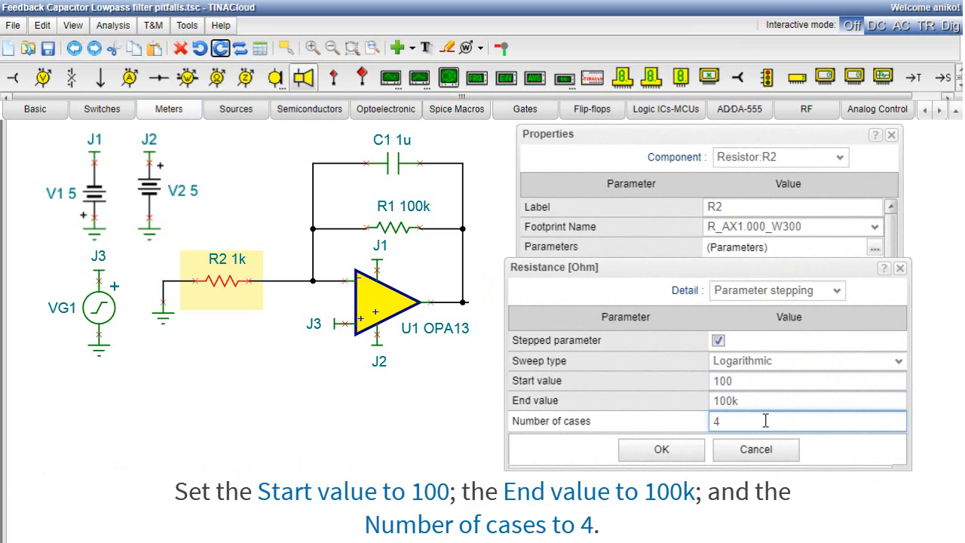
left_click(658, 456)
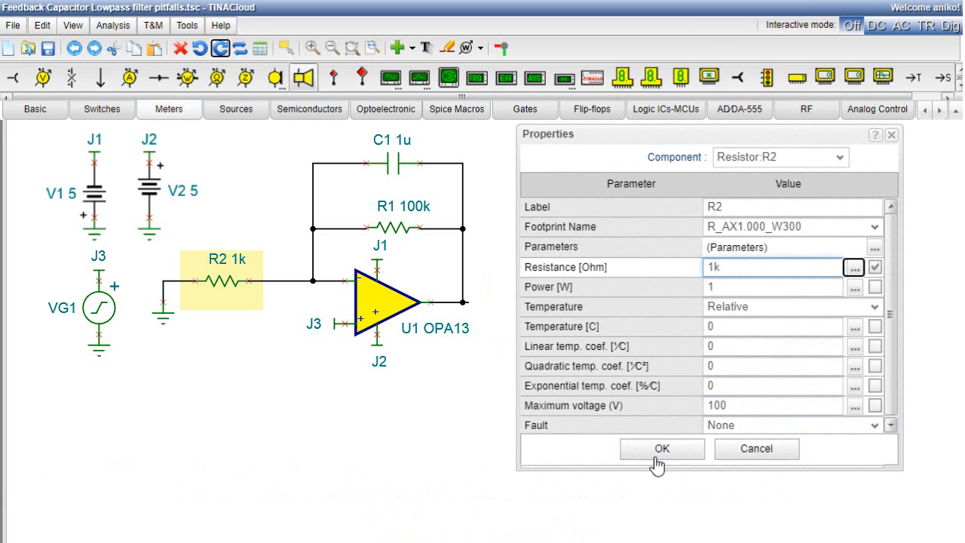
left_click(656, 457)
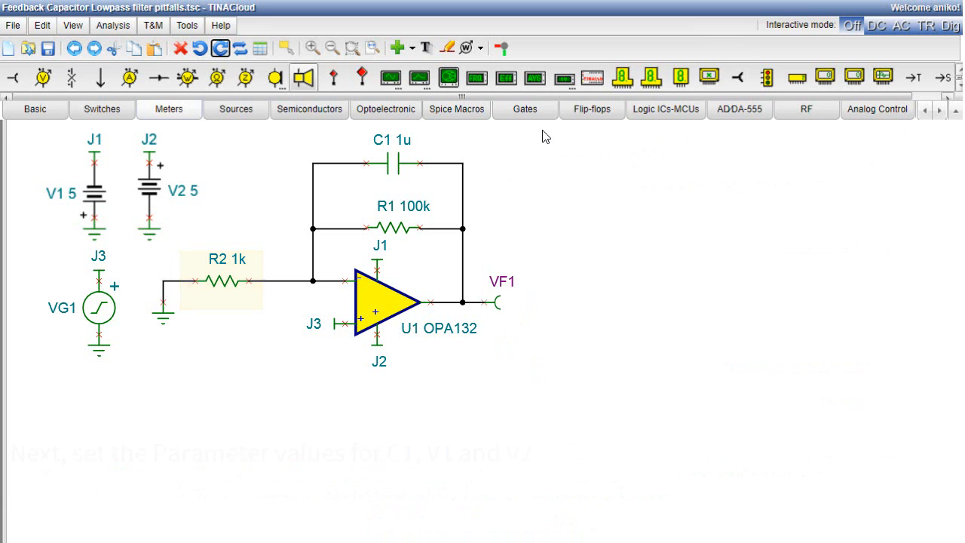
Set the capacitance of feedback capacitor C1 to 1.5n.
double_click(391, 165)
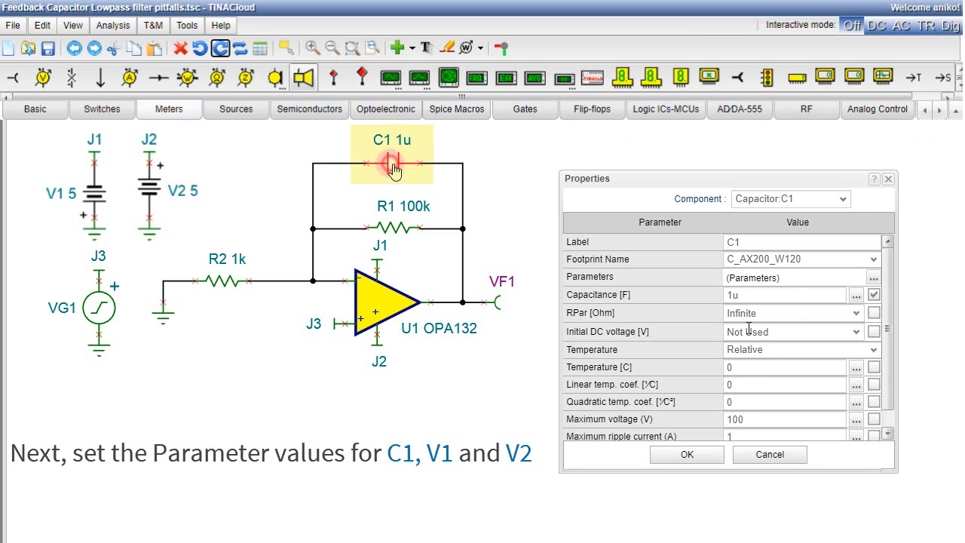
left_click(732, 296)
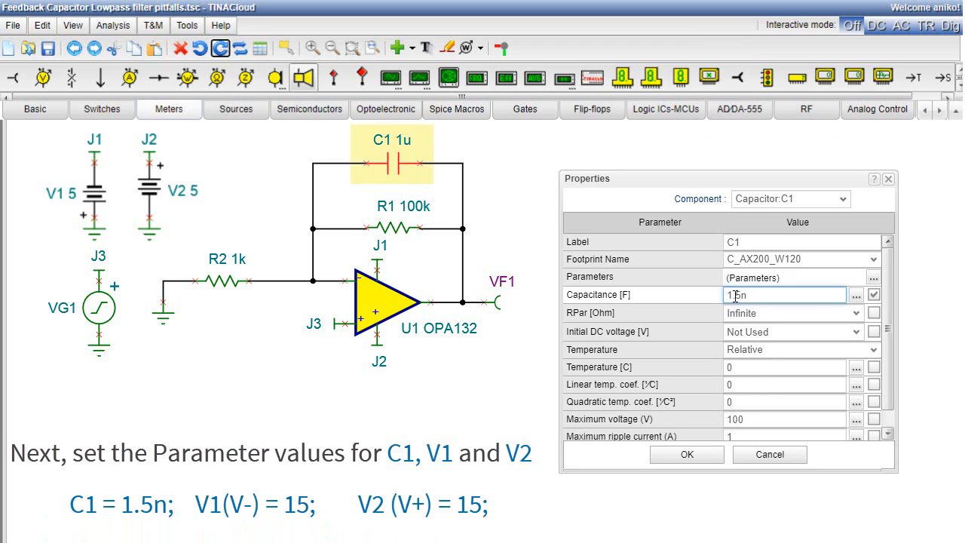
left_click(688, 455)
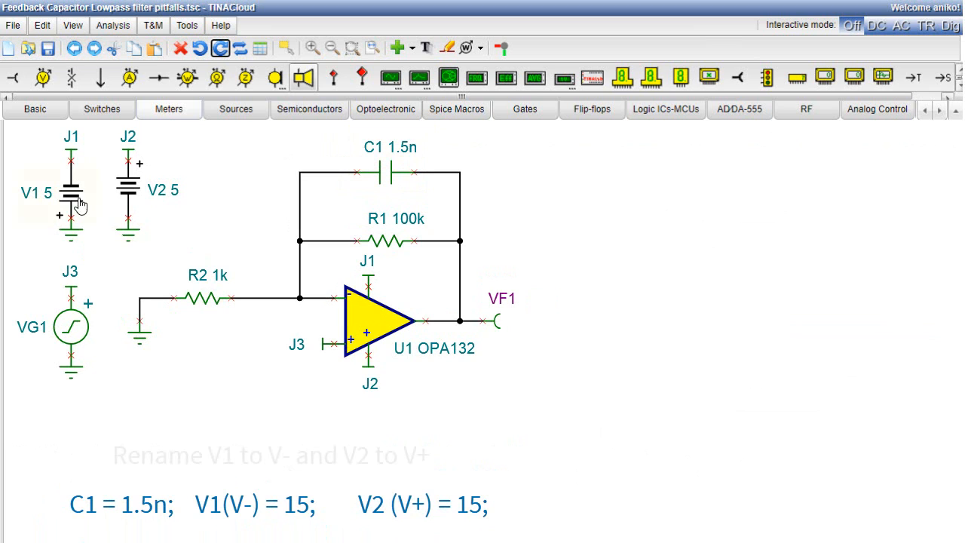
Rename battery V1 to V- and set its voltage to 15 V.
left_click(71, 195)
double_click(71, 195)
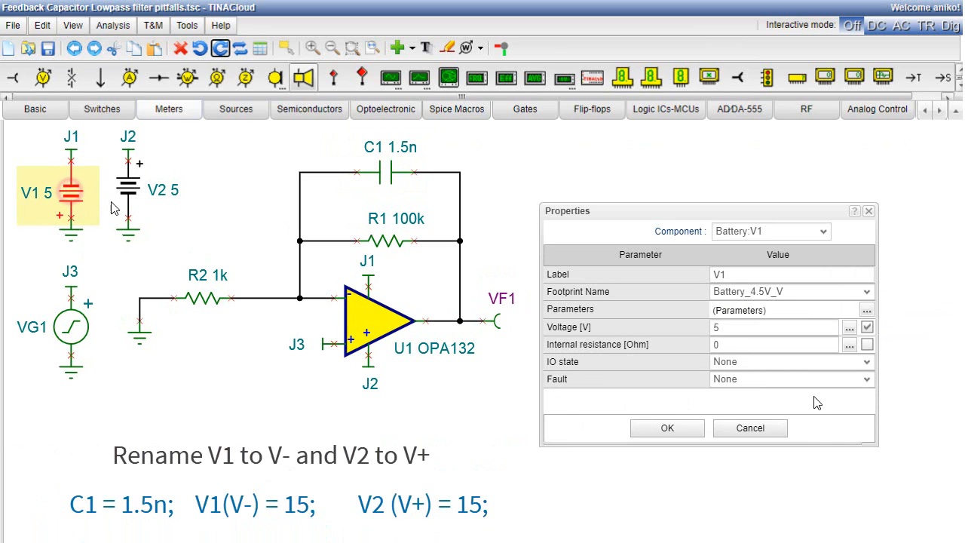
left_click(733, 274)
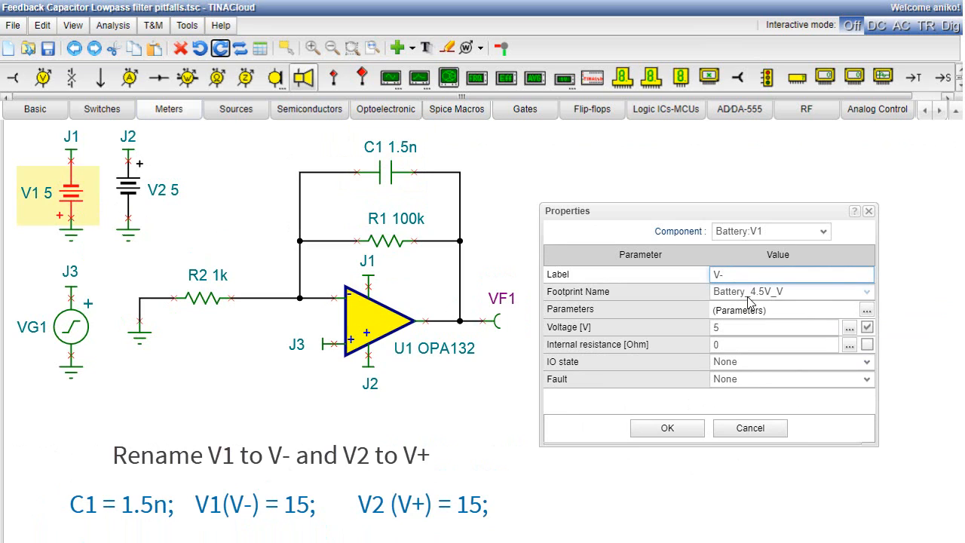
type("V-")
left_click(738, 327)
type("15")
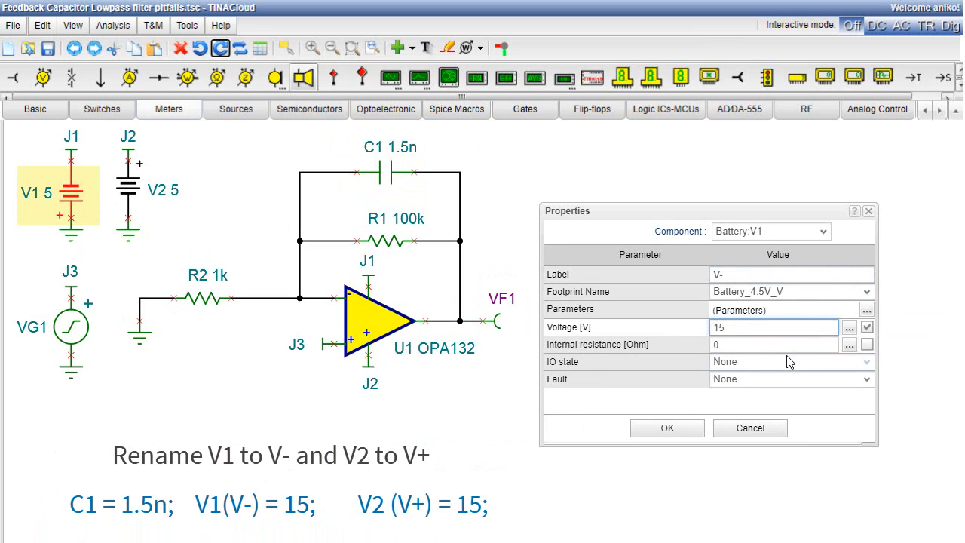
left_click(668, 427)
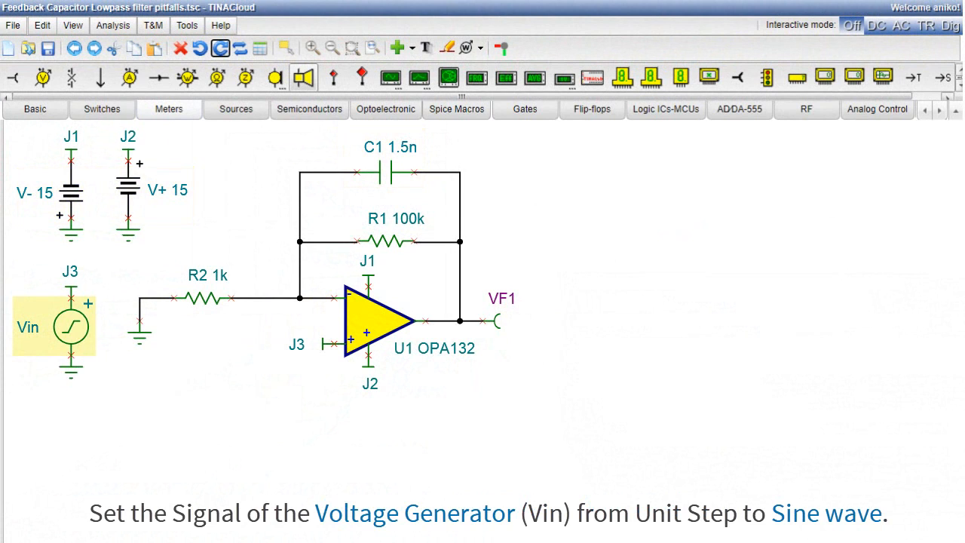
Set the signal of voltage generator Vin to Sine wave.
double_click(76, 327)
left_click(855, 332)
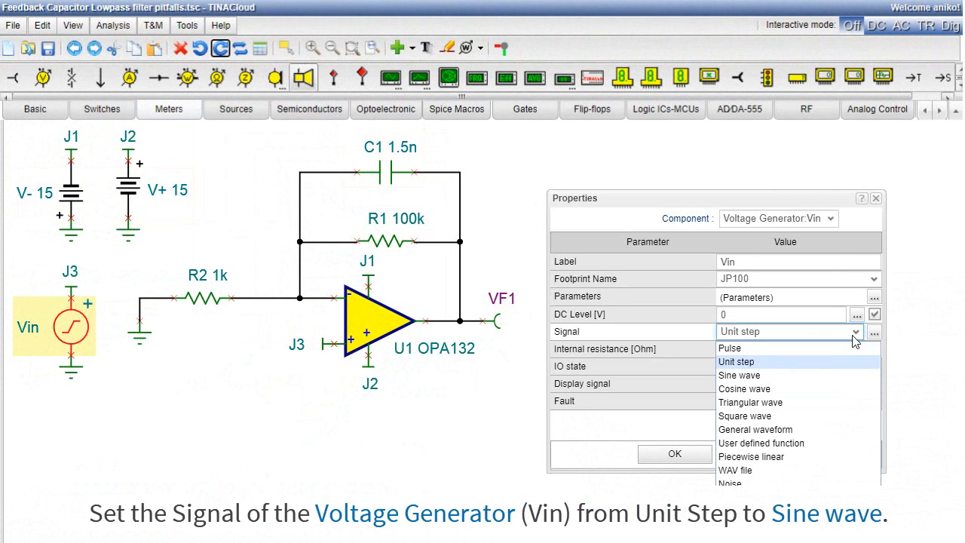
left_click(739, 375)
left_click(675, 453)
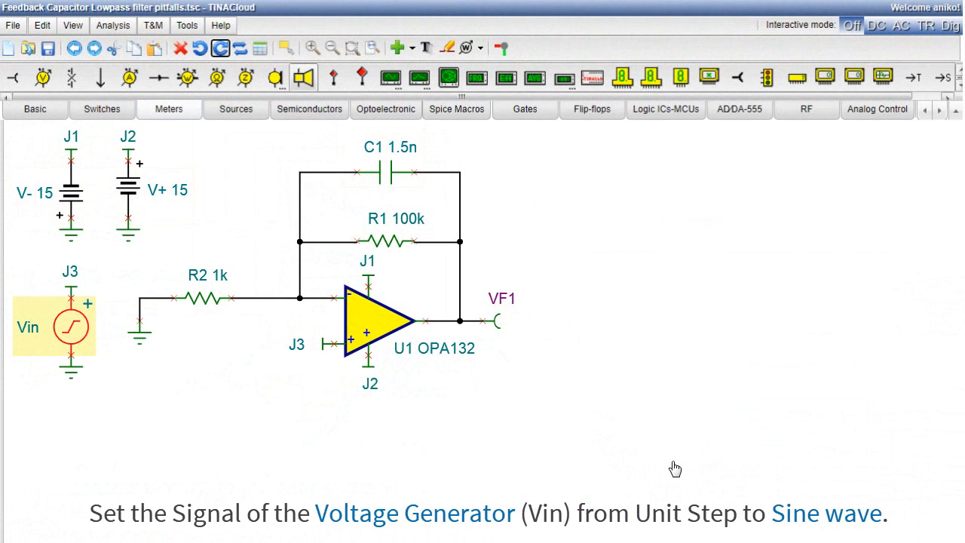
Rename jumper J1 above the V- battery to V-.
left_click(69, 151)
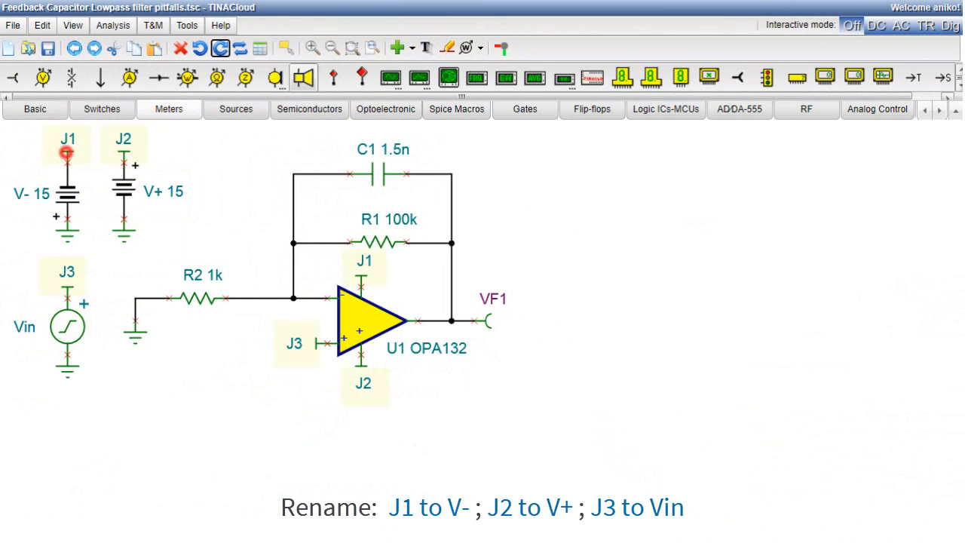
double_click(66, 153)
left_click(719, 351)
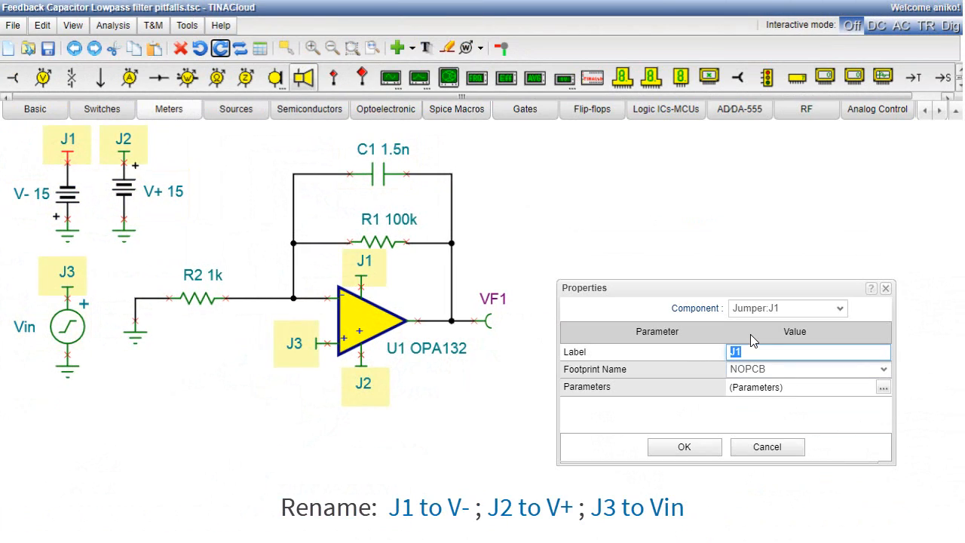
left_click(683, 448)
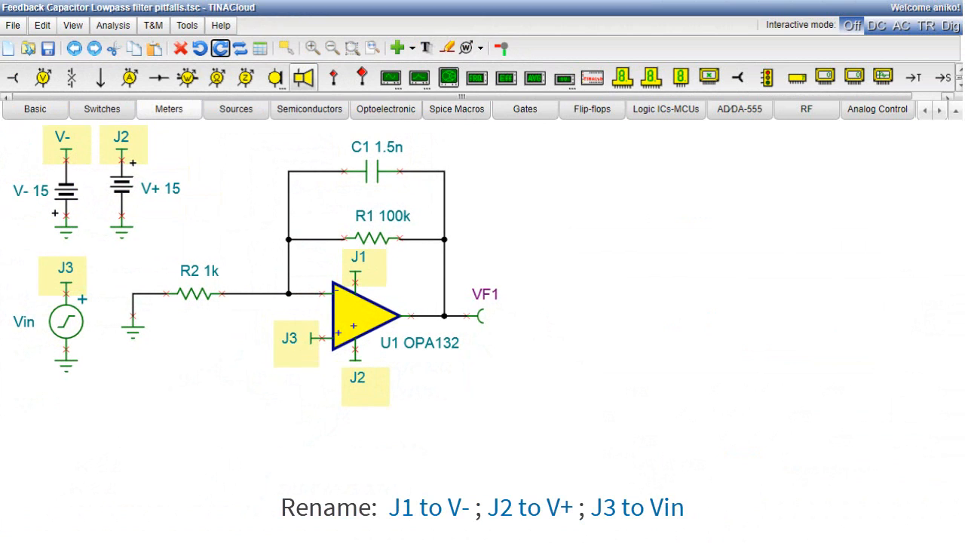
Rename jumper J1 on the op-amp's upper supply pin to V-.
double_click(353, 274)
left_click(780, 343)
type("V")
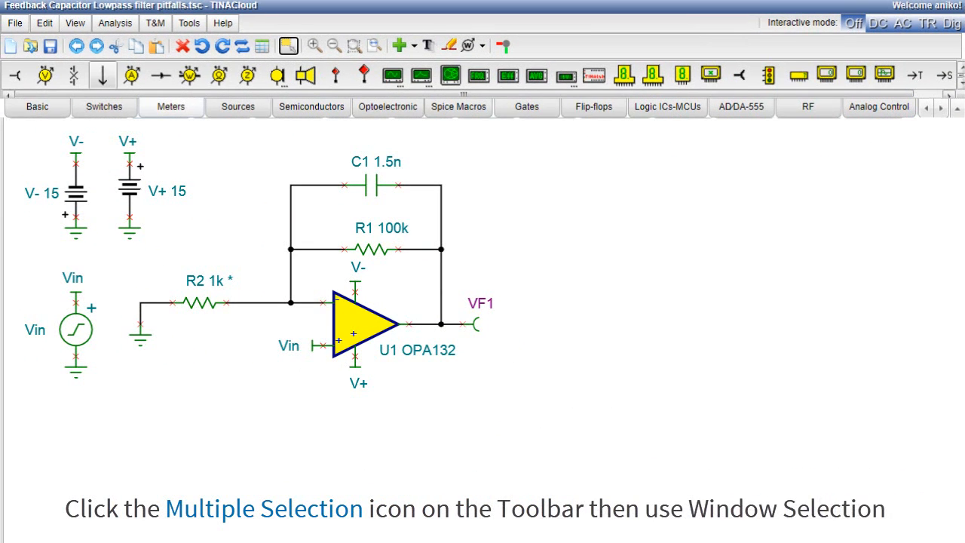
Move both supply batteries with their jumpers and grounds below the Vin generator and deselect them.
left_click(286, 48)
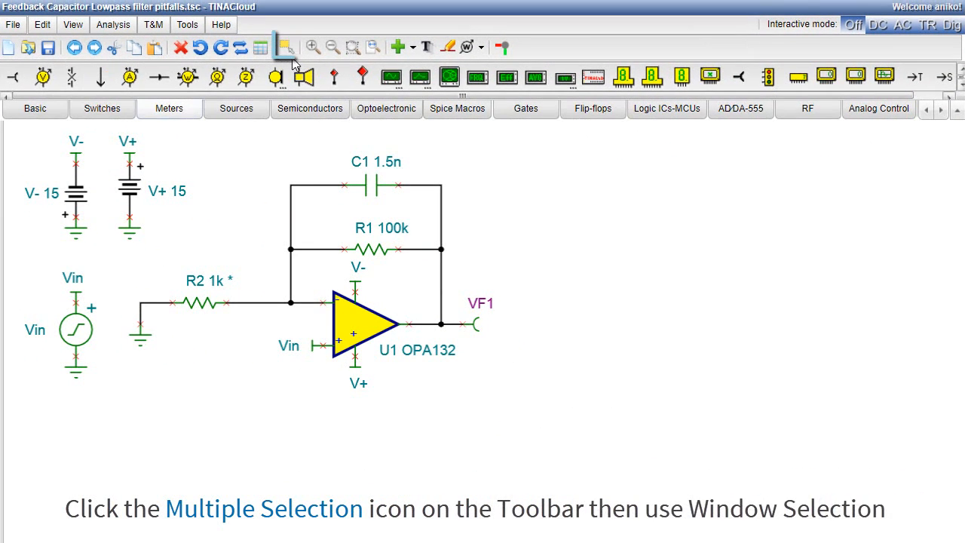
left_click(292, 49)
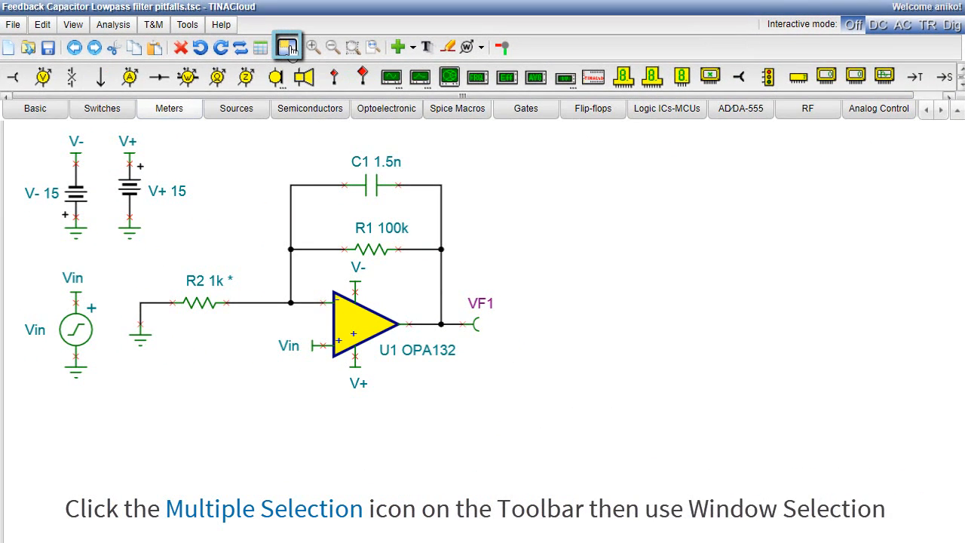
left_click_drag(12, 128, 226, 256)
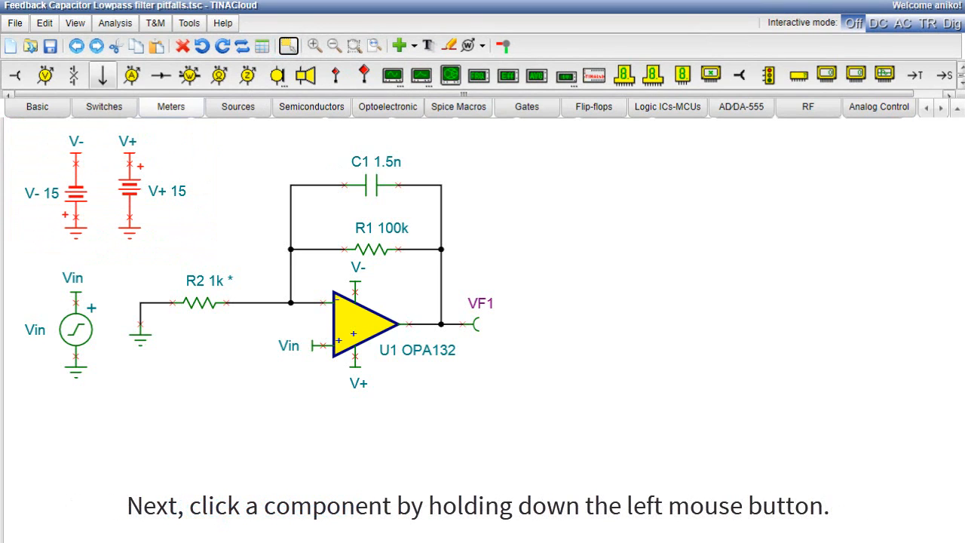
left_click_drag(130, 198, 130, 453)
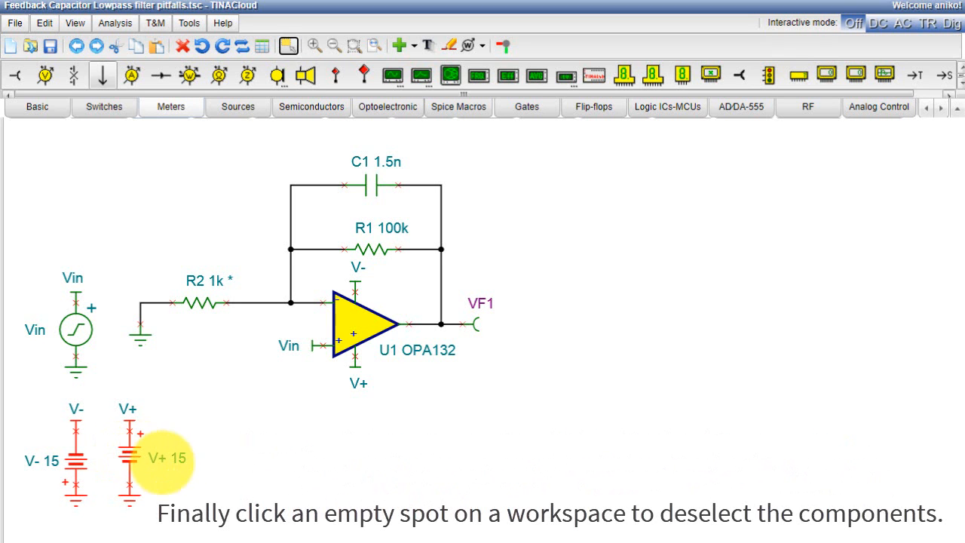
left_click(242, 485)
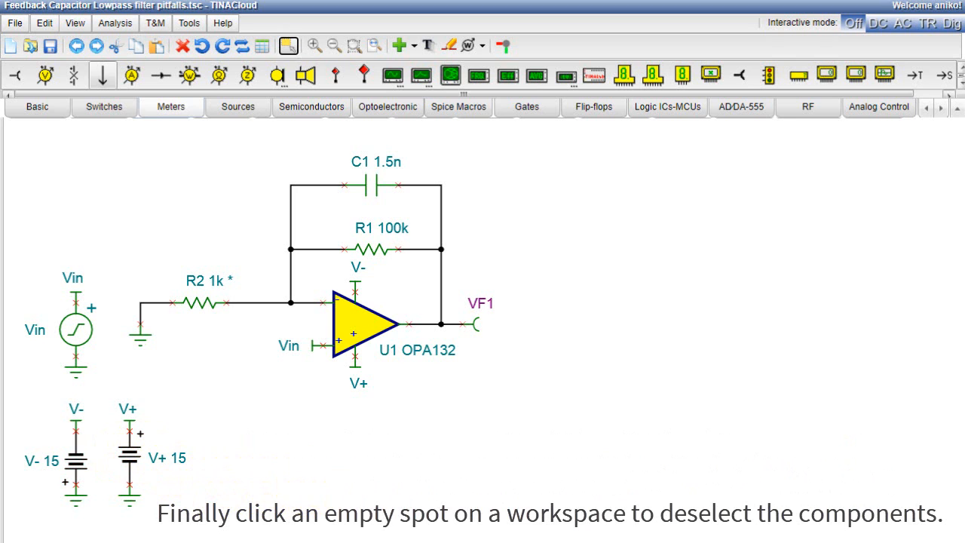
Duplicate the whole op-amp stage with R1, R2, C1 and VF1, placing the copy to the right of the original.
left_click(289, 48)
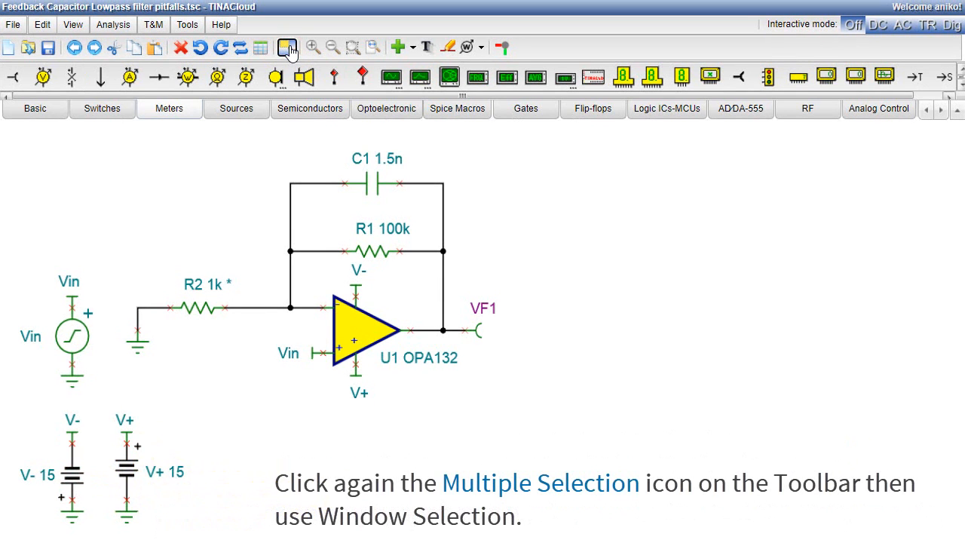
mouse_move(111, 128)
left_mouse_down()
mouse_move(436, 176)
mouse_move(514, 259)
mouse_move(540, 340)
mouse_move(538, 382)
left_mouse_up()
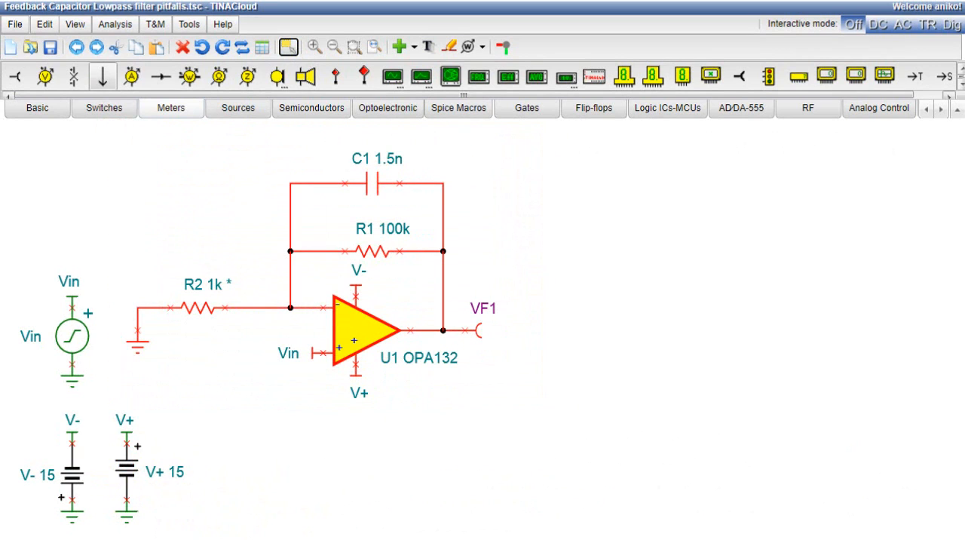
left_click(135, 47)
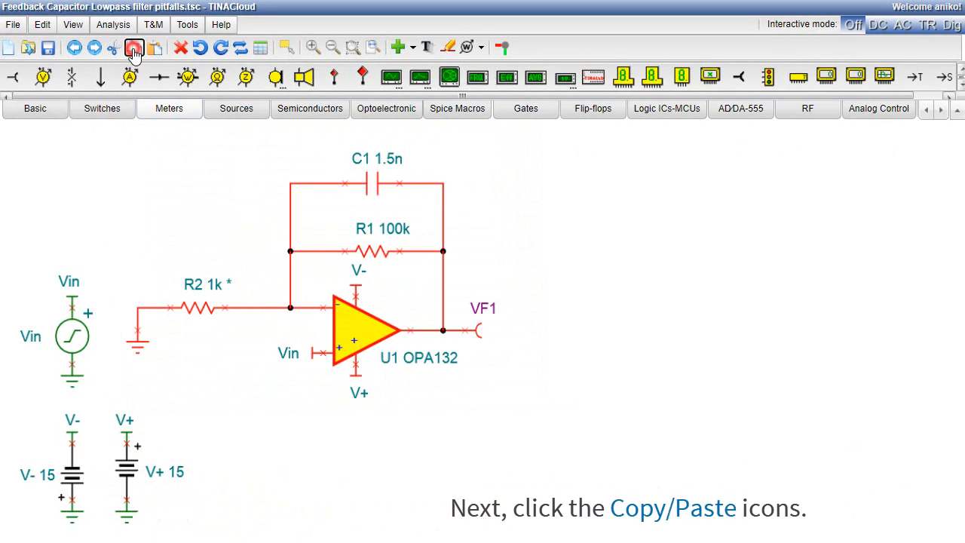
left_click(154, 47)
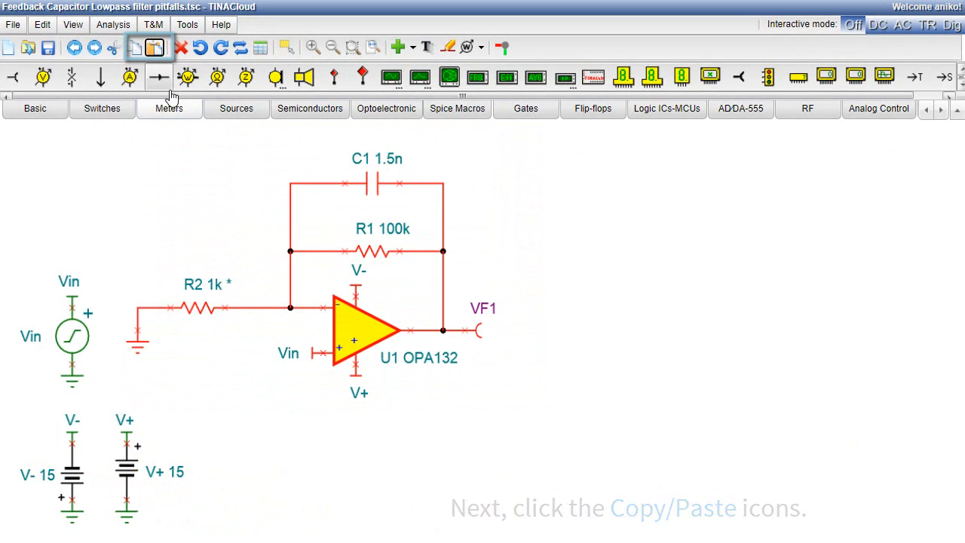
left_click_drag(371, 148, 574, 322)
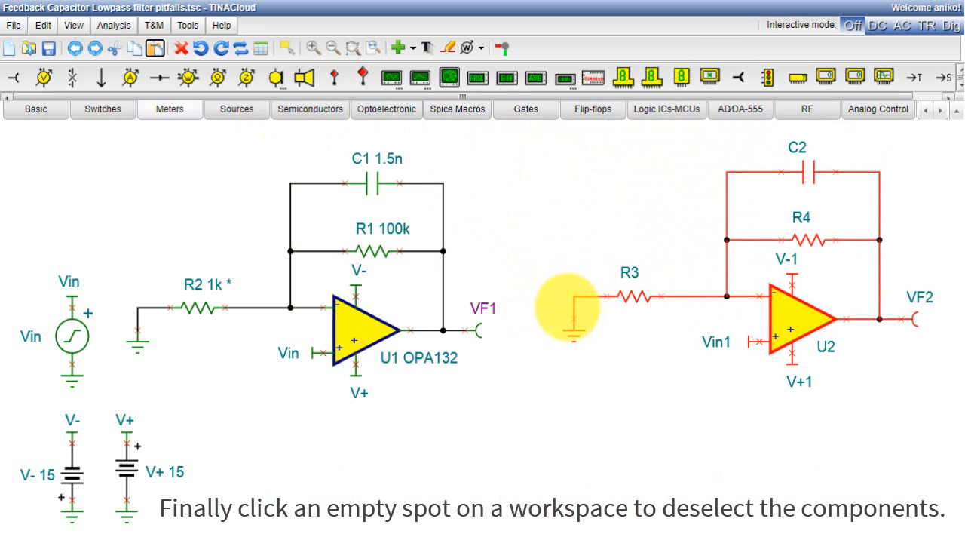
left_click(621, 209)
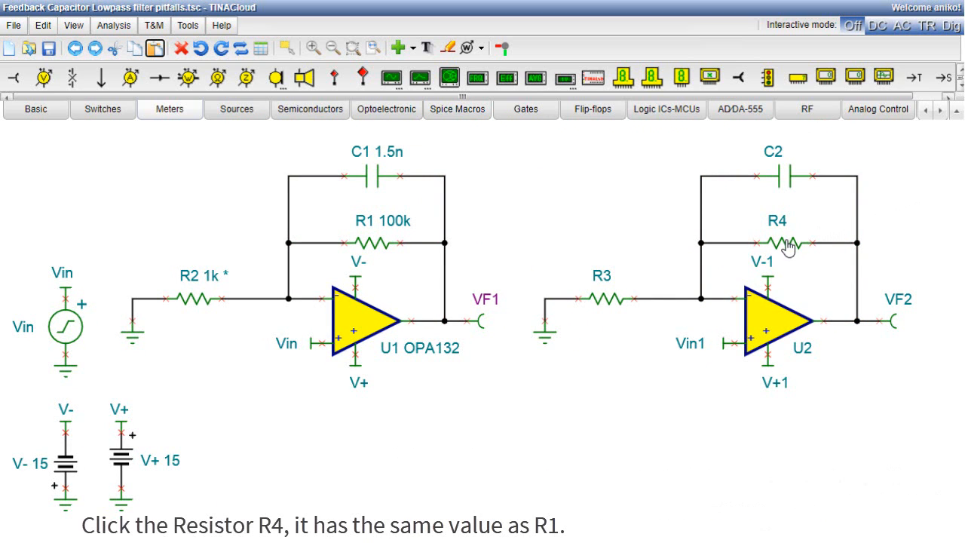
Rename resistor R4 in the copied op-amp stage to R1.
double_click(786, 242)
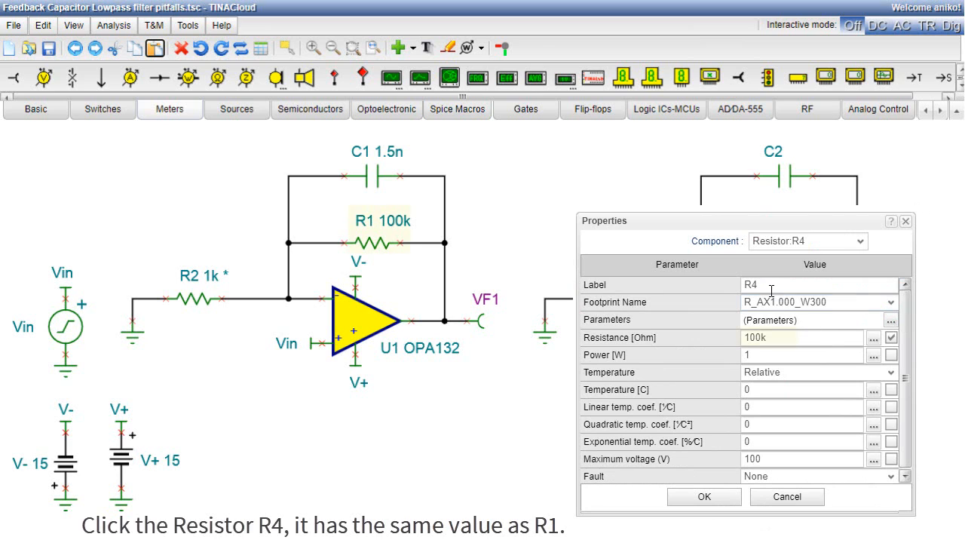
left_click(769, 289)
key("BackSpace")
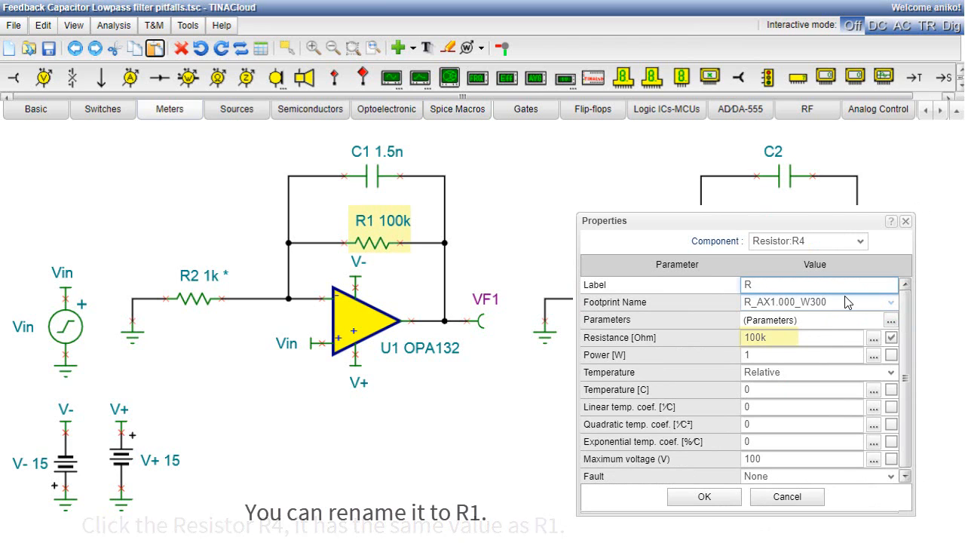
type("1")
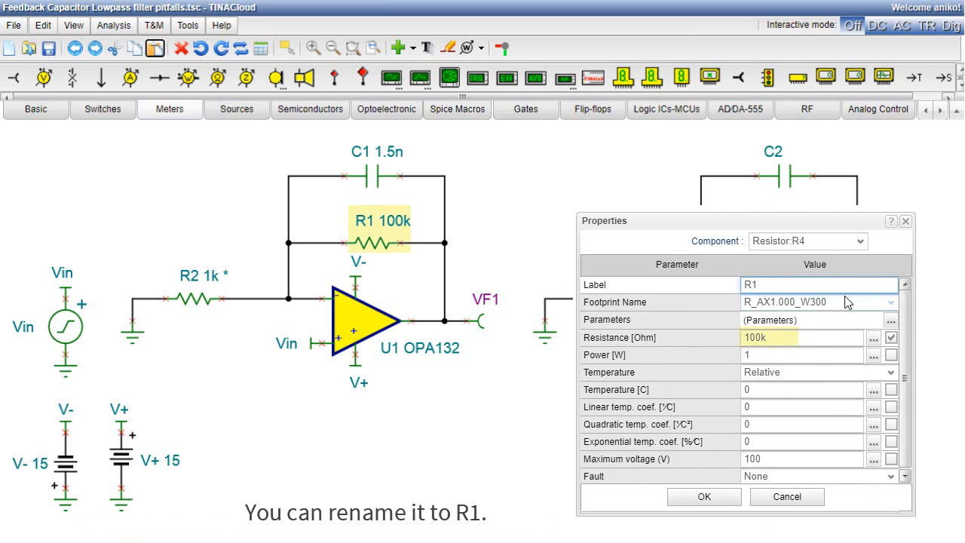
left_click(703, 496)
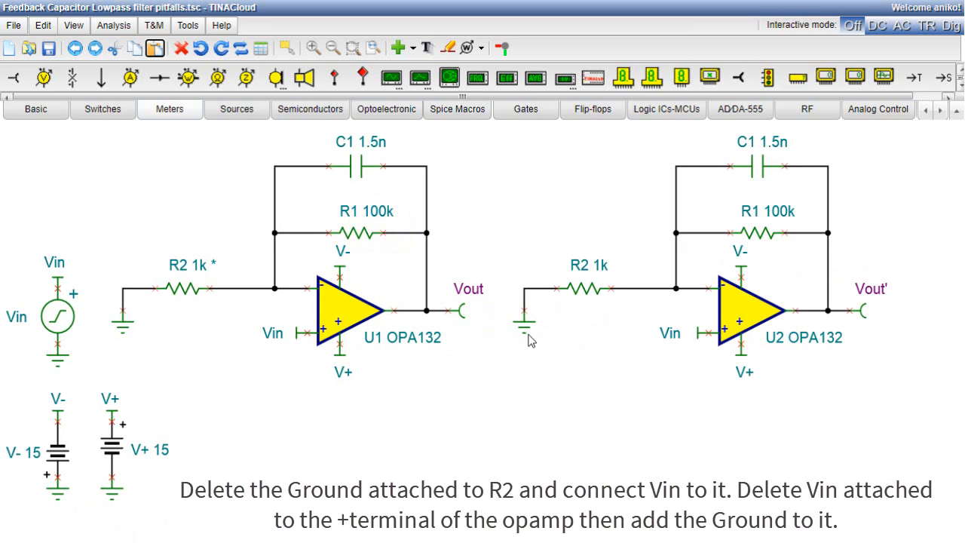
Delete the ground and its wire attached to the copied stage's R2, and select the Vin jumper at U2's non-inverting input.
key("Delete")
left_click(524, 305)
key("Delete")
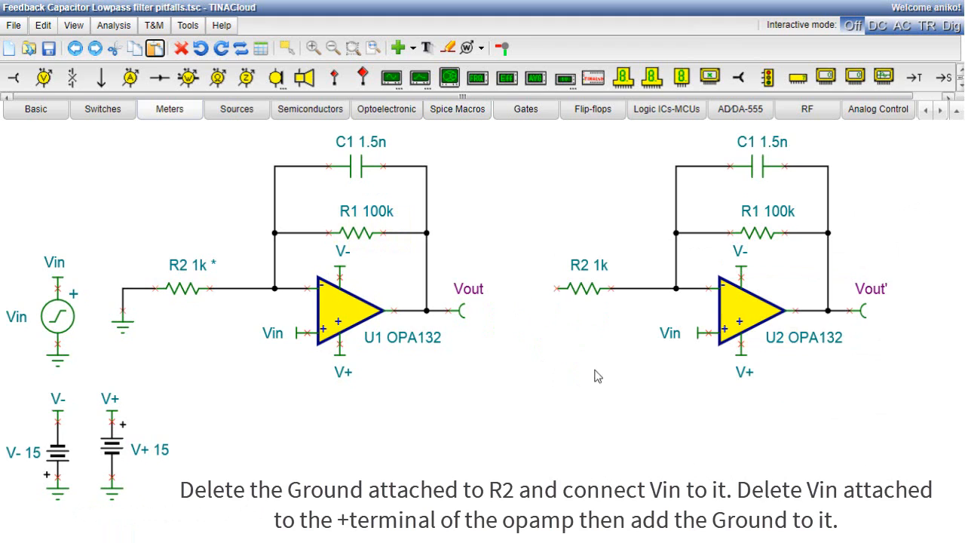
left_click(701, 342)
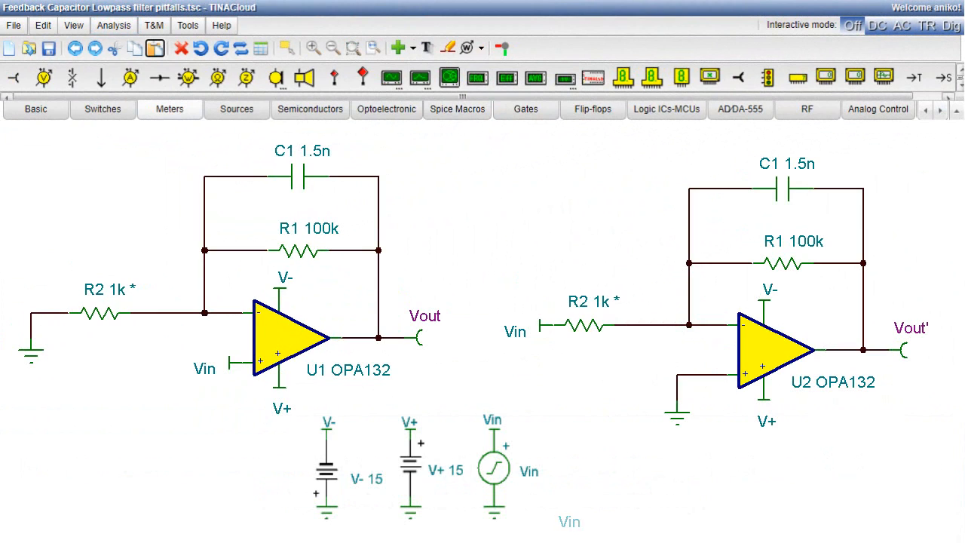
Set the analysis mode to Parameter stepping with the stepping mode Parallel stepping.
left_click(113, 25)
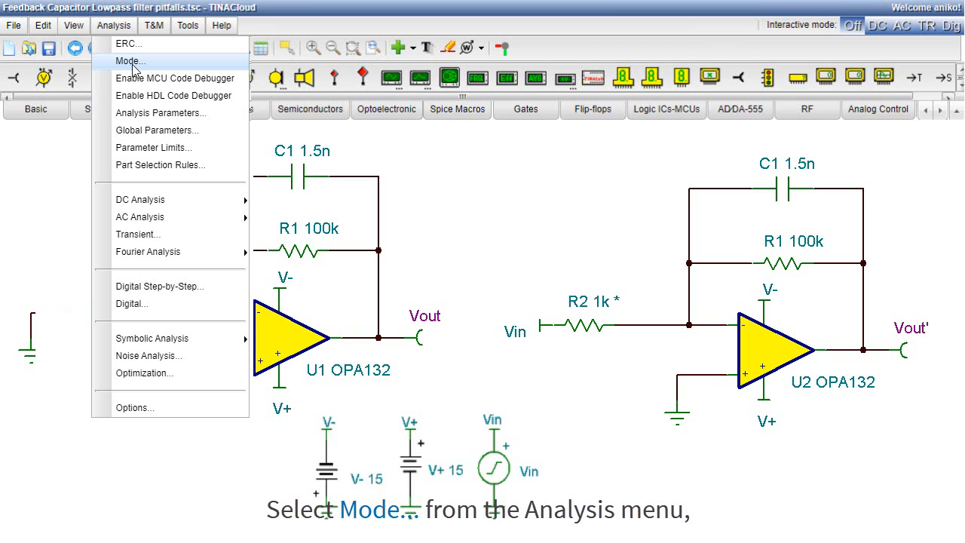
left_click(132, 62)
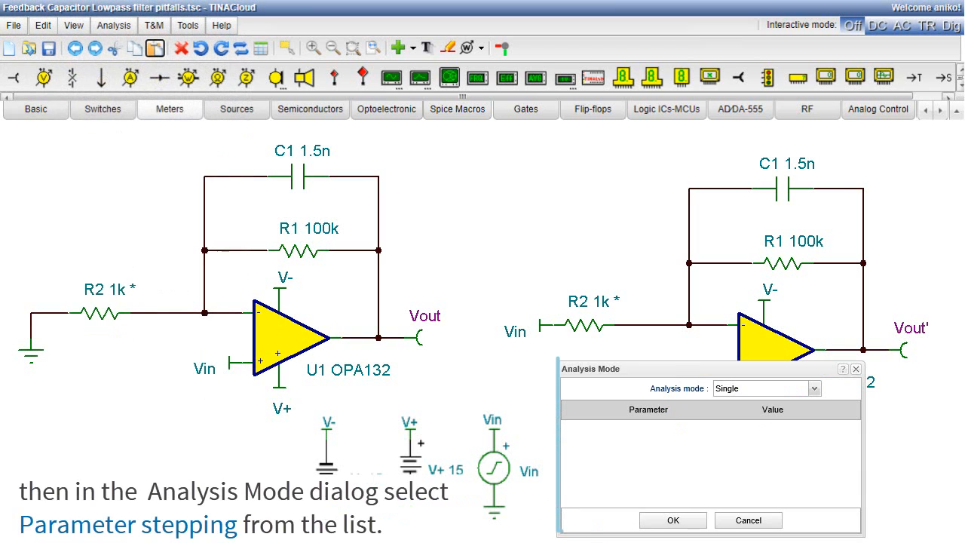
left_click(814, 389)
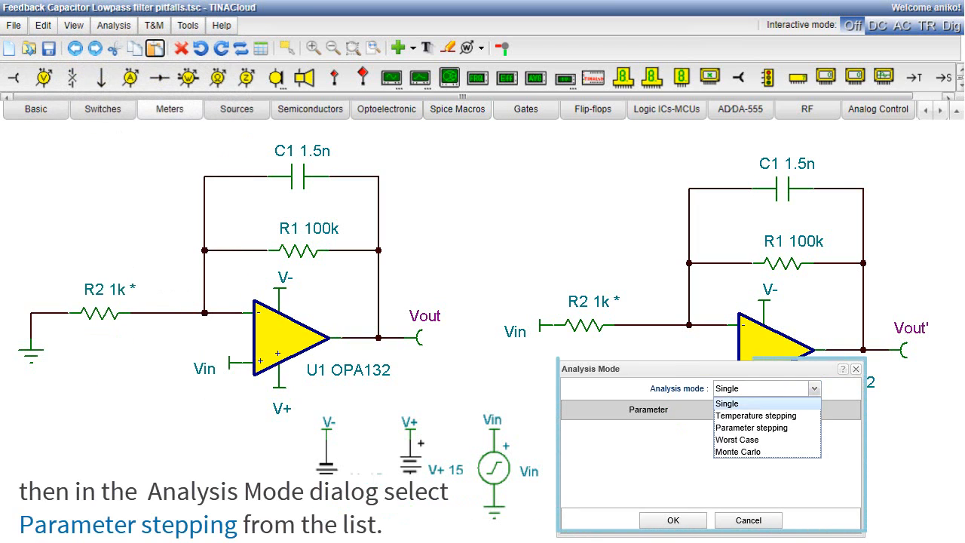
left_click(752, 427)
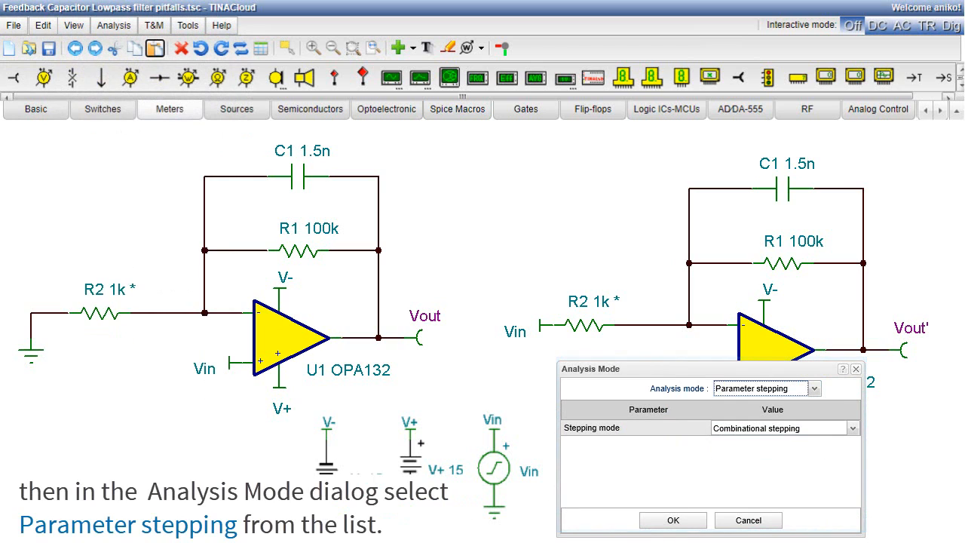
left_click(852, 427)
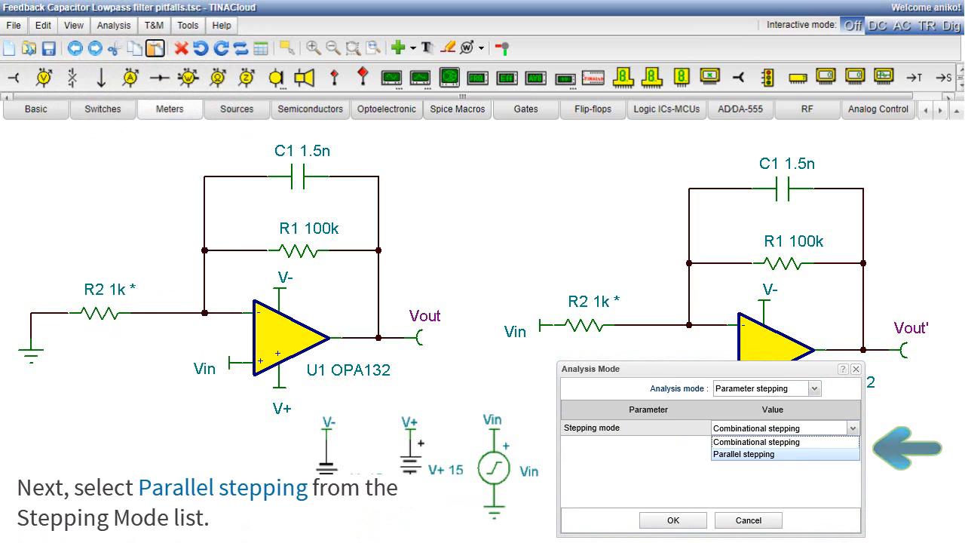
left_click(745, 454)
left_click(673, 520)
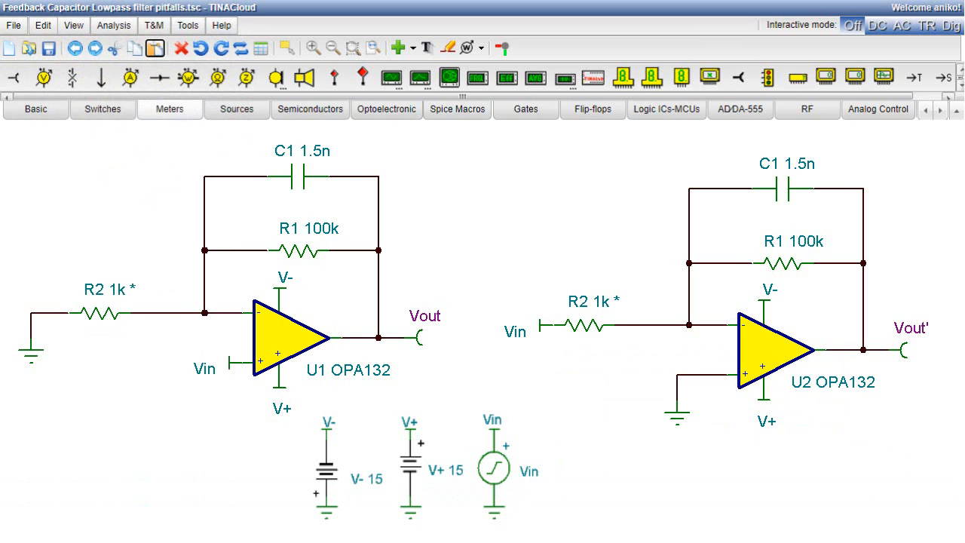
Set Display signal to No for the inverting circuit's output pin Vout' and start an AC Transfer Characteristic analysis.
double_click(426, 343)
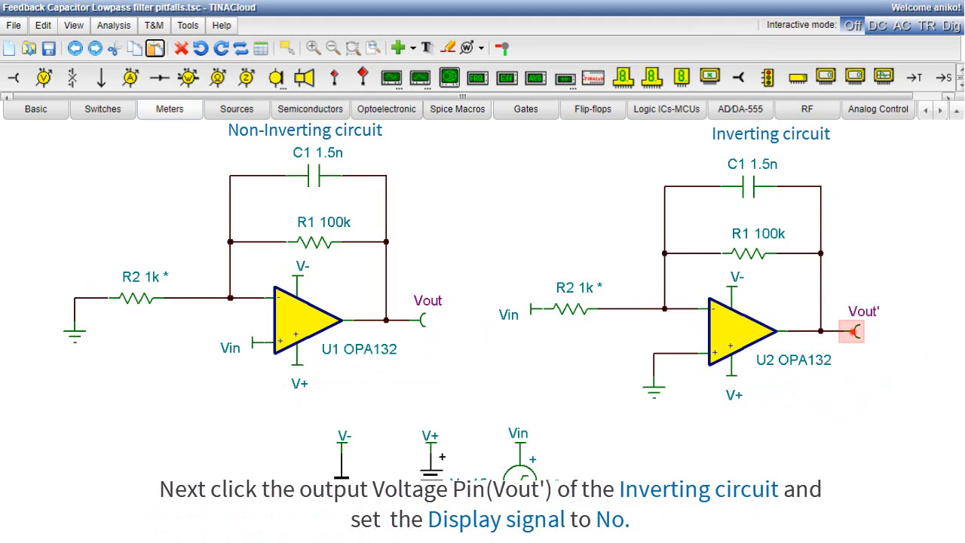
double_click(853, 332)
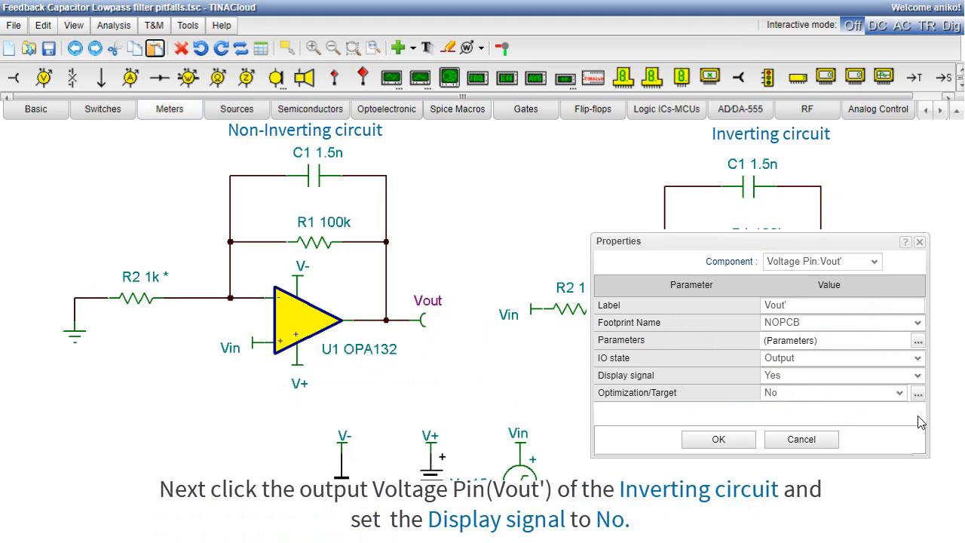
left_click(916, 376)
left_click(810, 404)
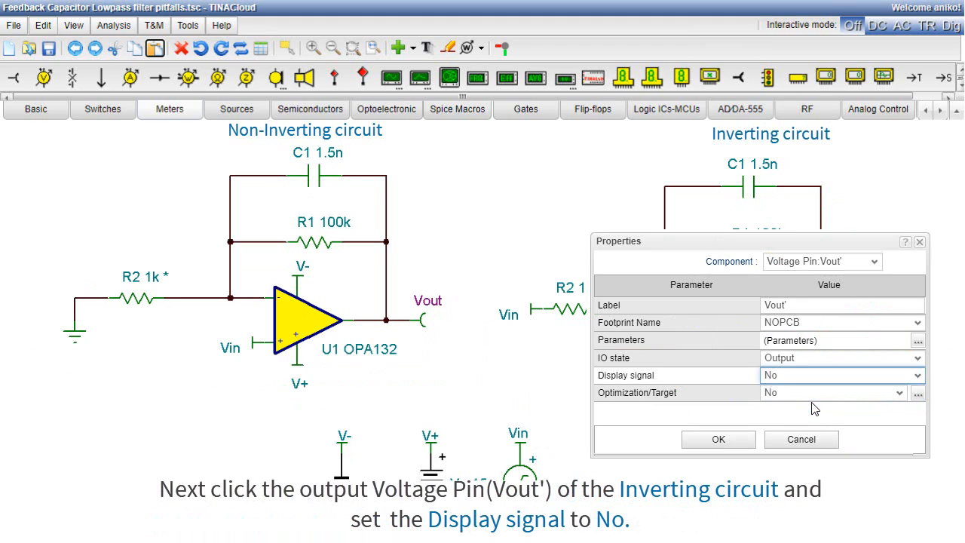
left_click(718, 441)
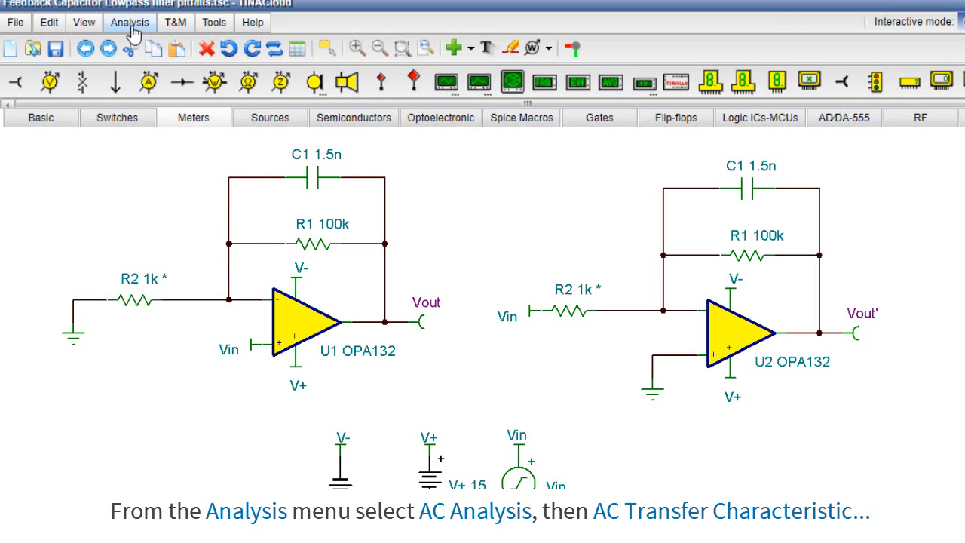
left_click(130, 24)
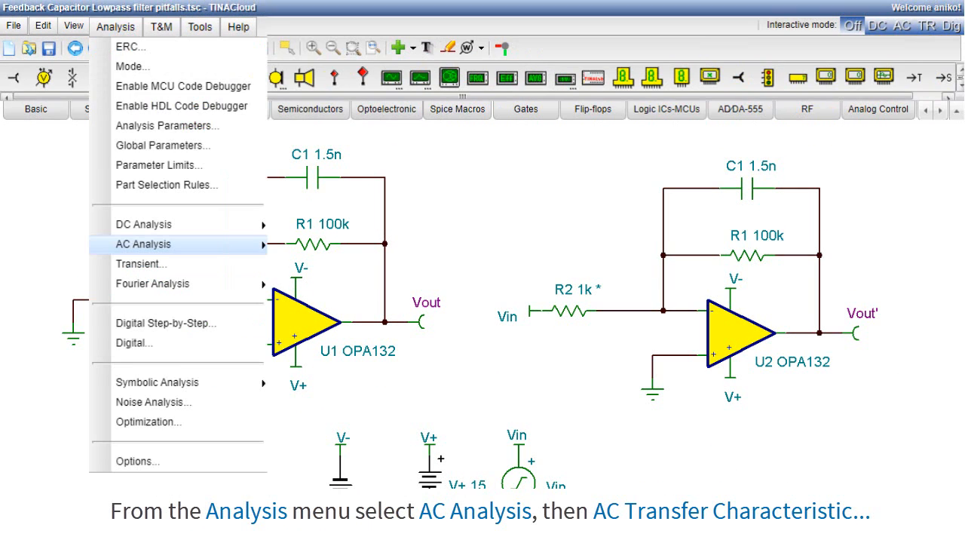
mouse_move(143, 244)
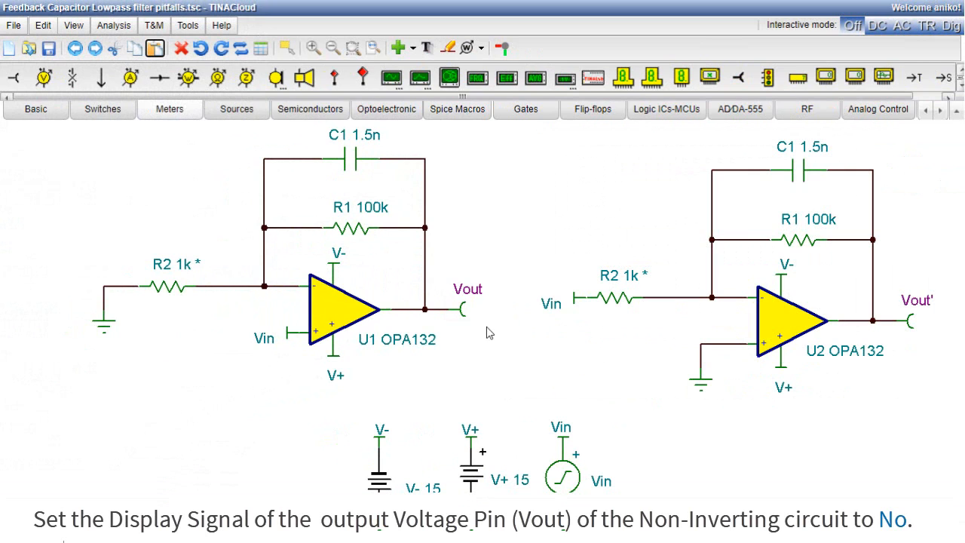
Set Display signal to No for the non-inverting circuit's output voltage pin Vout.
double_click(465, 309)
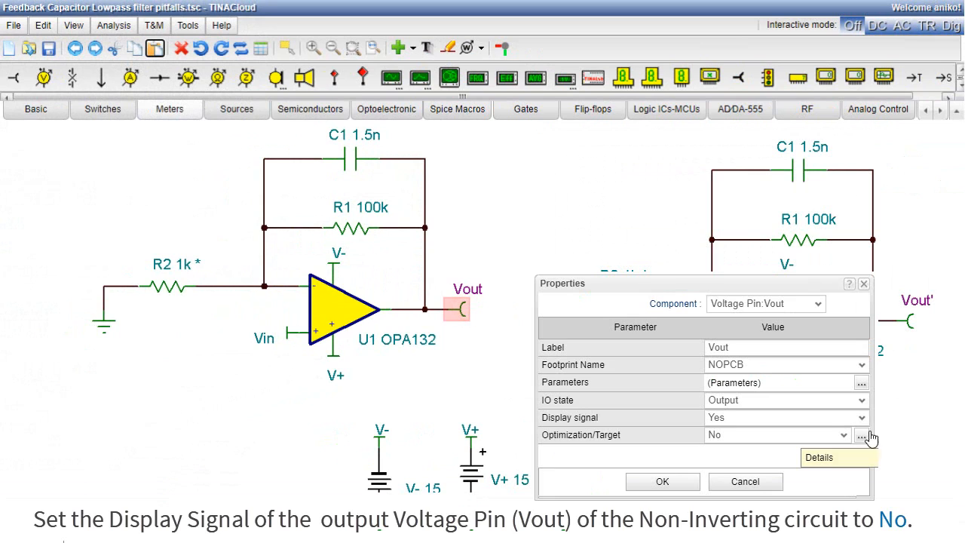
left_click(865, 424)
left_click(828, 441)
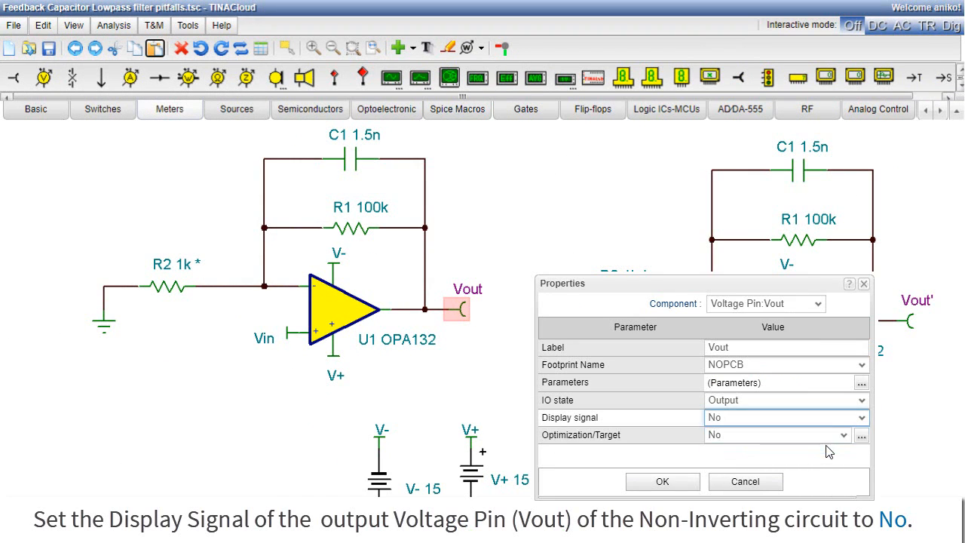
left_click(668, 487)
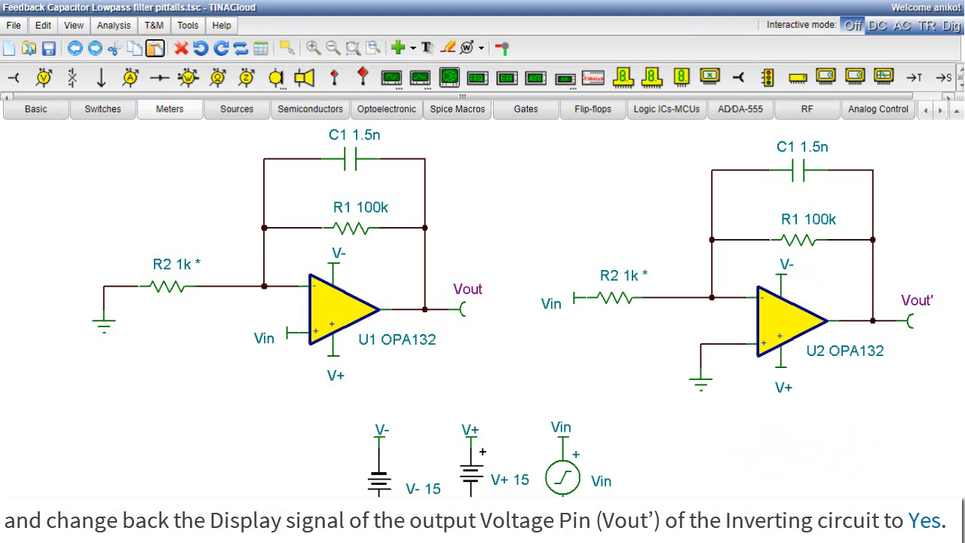
Set Display signal back to Yes for the inverting circuit's output voltage pin Vout'.
double_click(909, 321)
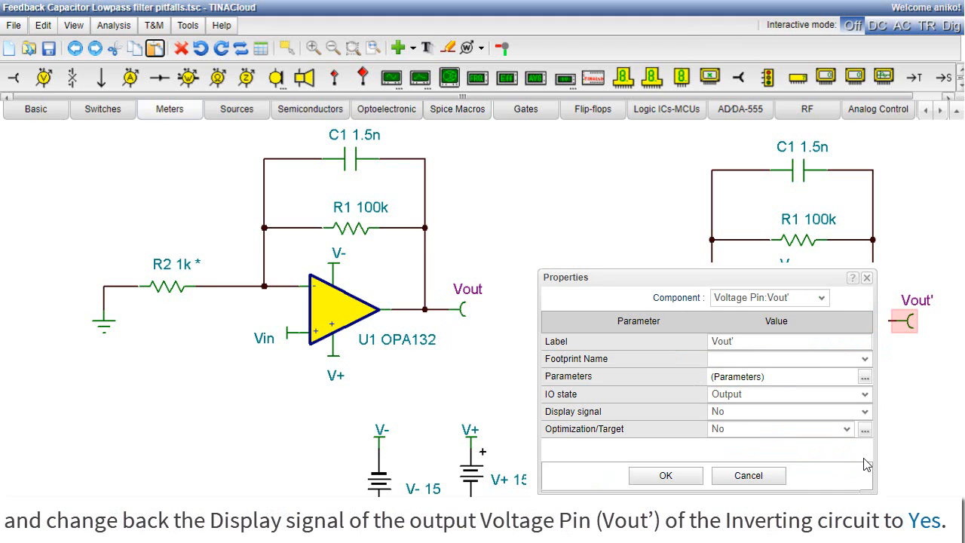
left_click(865, 411)
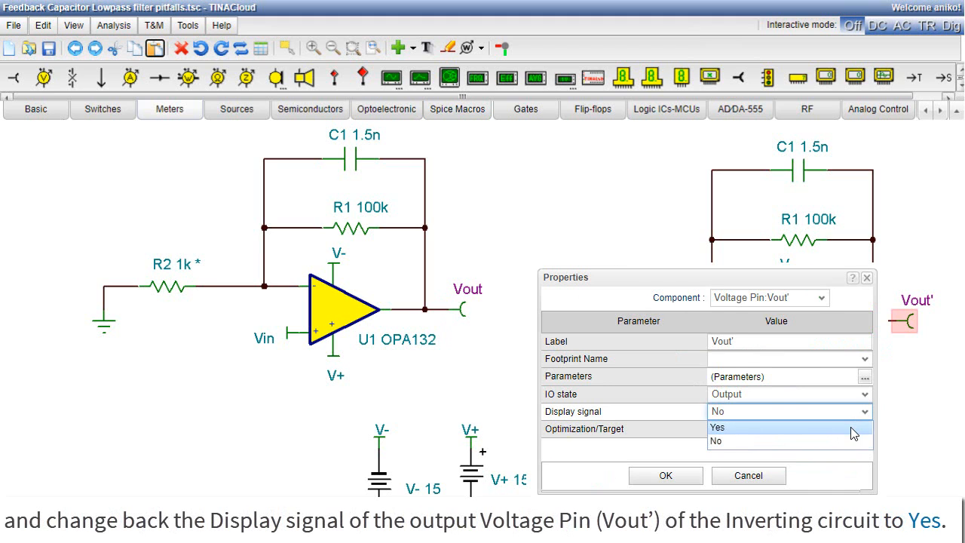
left_click(848, 427)
left_click(667, 475)
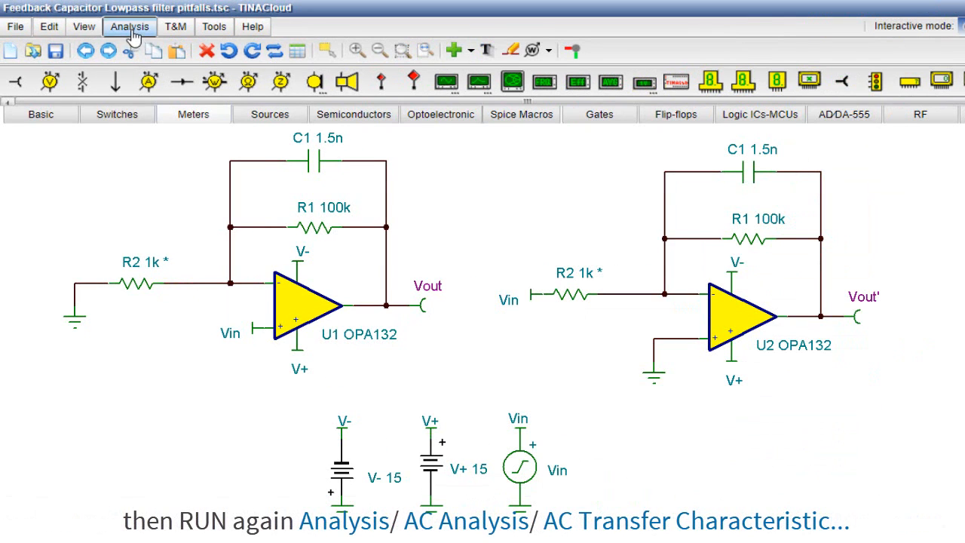
Run the AC Transfer Characteristic analysis for the inverting circuit and close the resulting diagram window.
left_click(130, 30)
mouse_move(166, 243)
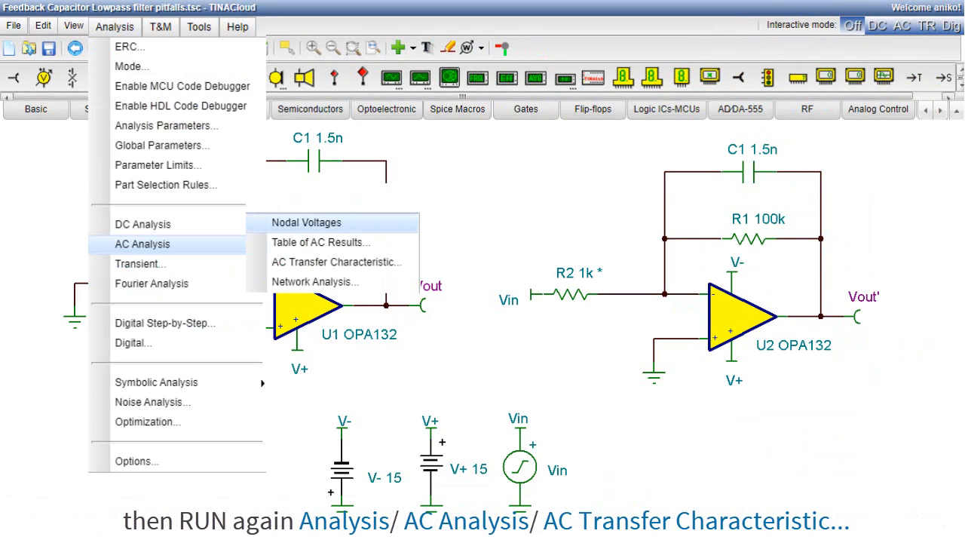
left_click(336, 263)
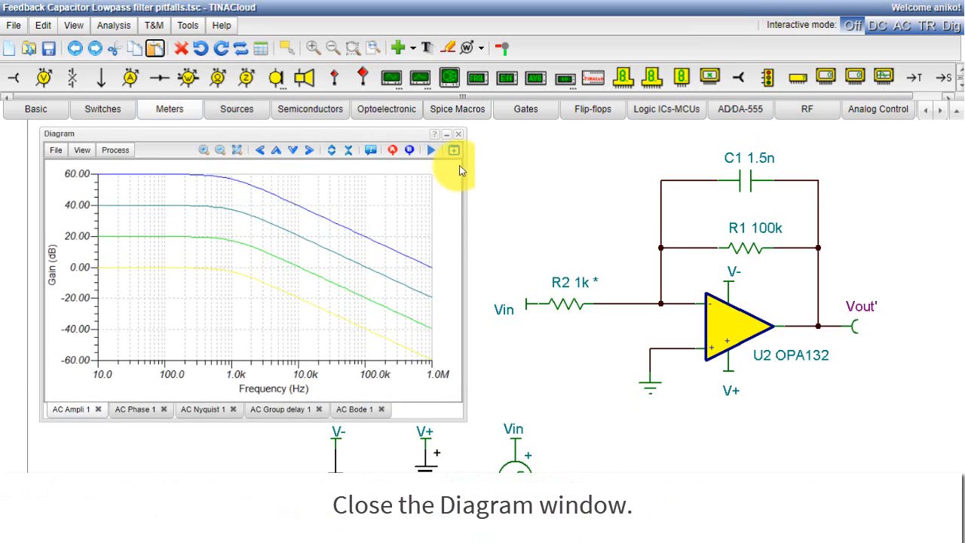
left_click(460, 136)
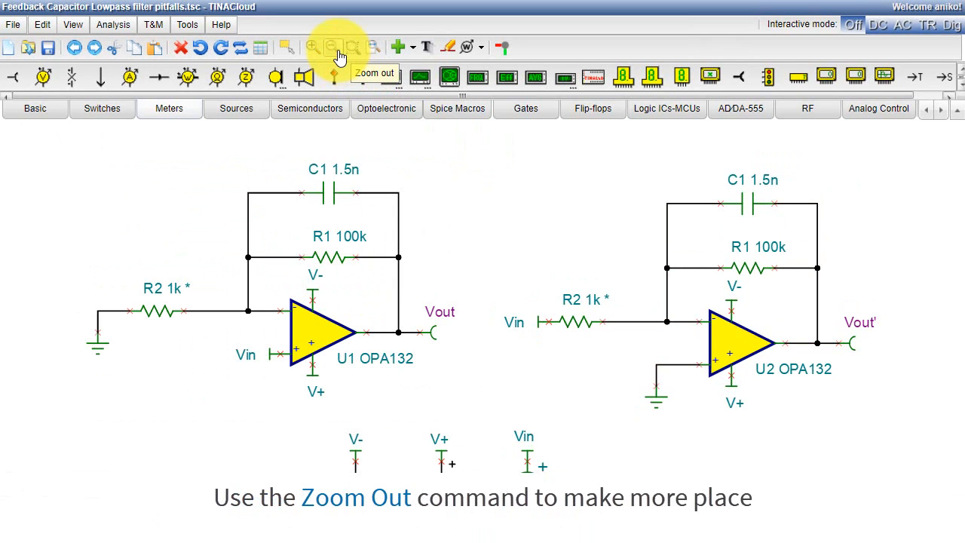
Make room beside the two circuits and choose AC Ampli 1 as the diagram to insert into the schematic.
left_click(332, 51)
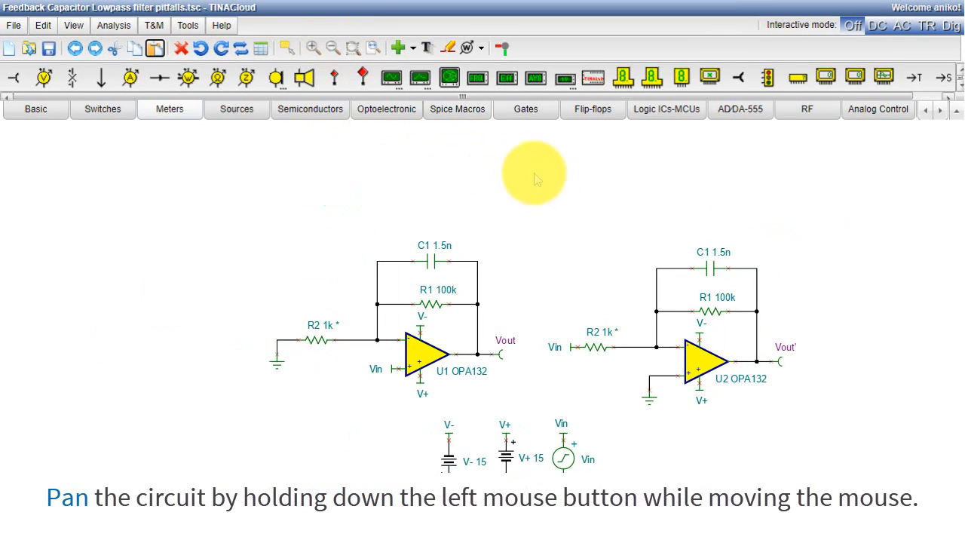
left_click_drag(566, 244, 313, 148)
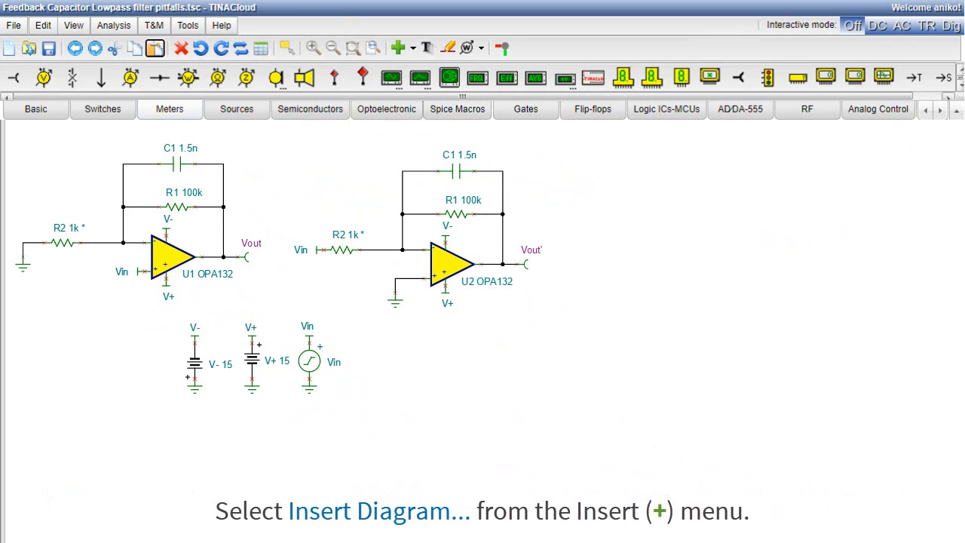
left_click(413, 49)
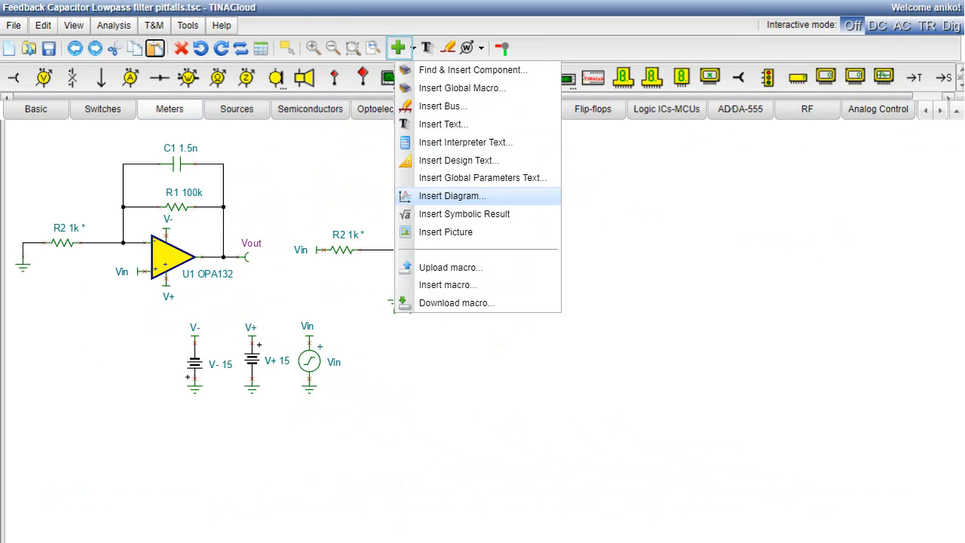
left_click(452, 195)
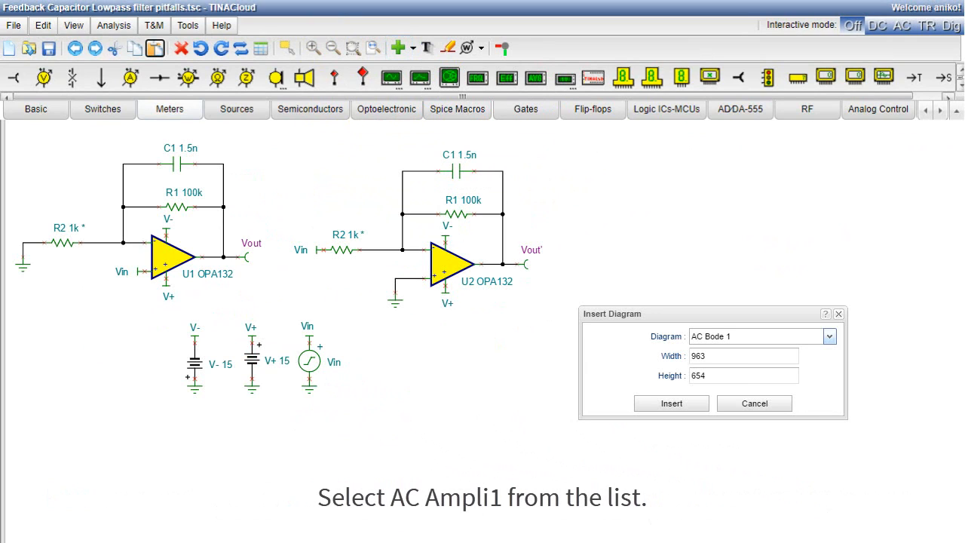
left_click(828, 337)
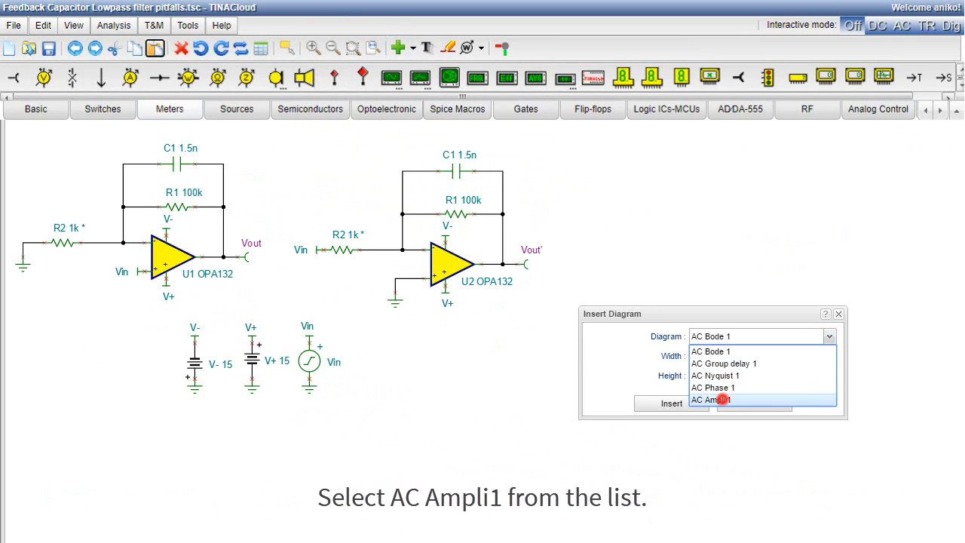
left_click(722, 400)
Set the diagram's width to 400 and height to 250, and place it to the right of the inverting circuit.
double_click(710, 355)
type("400")
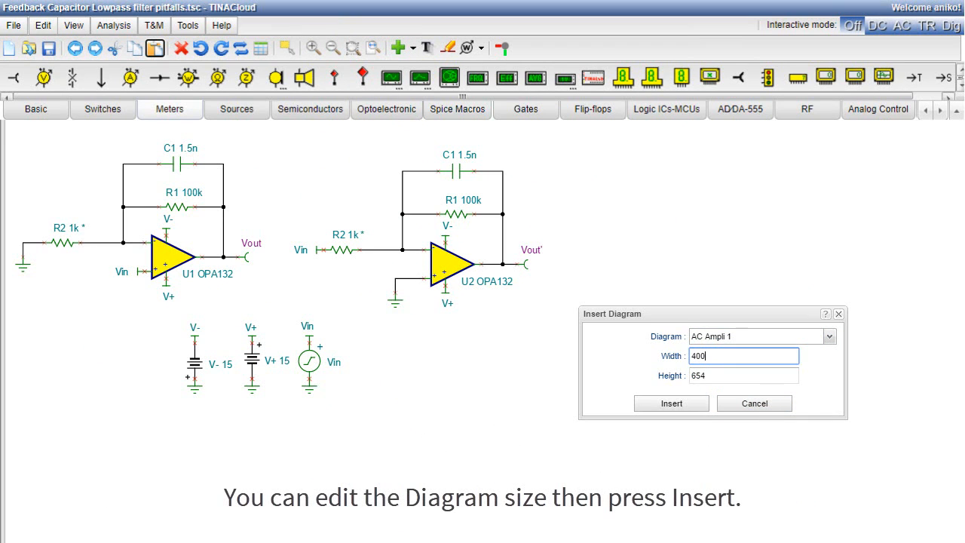
double_click(720, 376)
type("2")
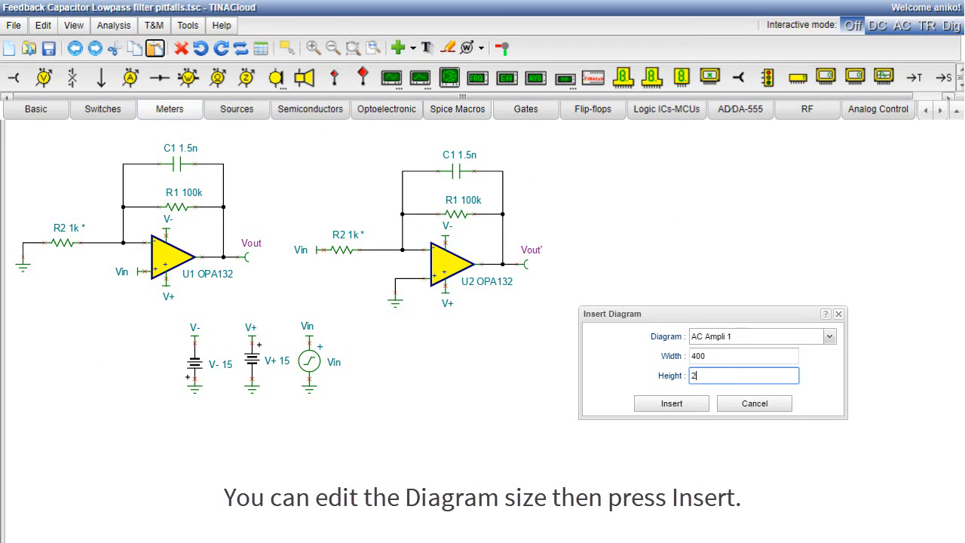
type("50")
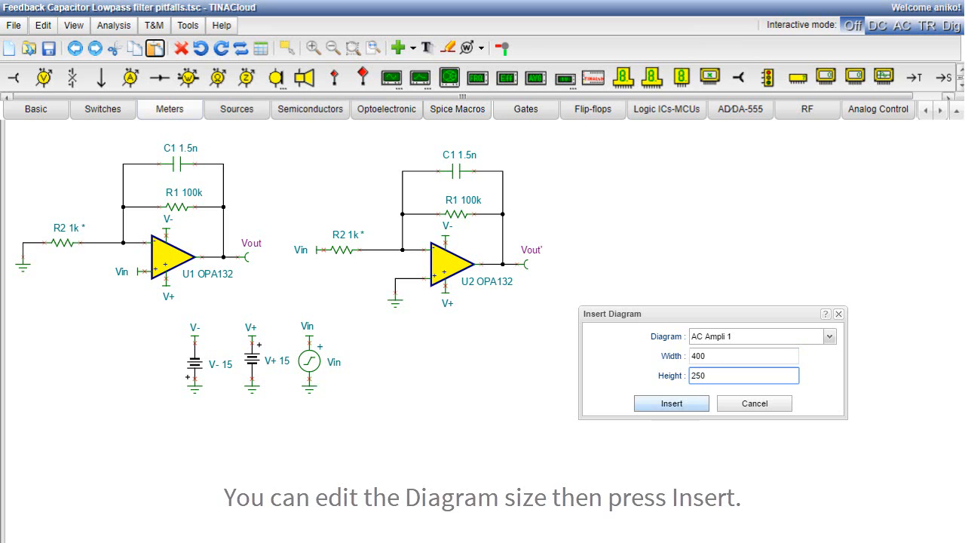
left_click(671, 404)
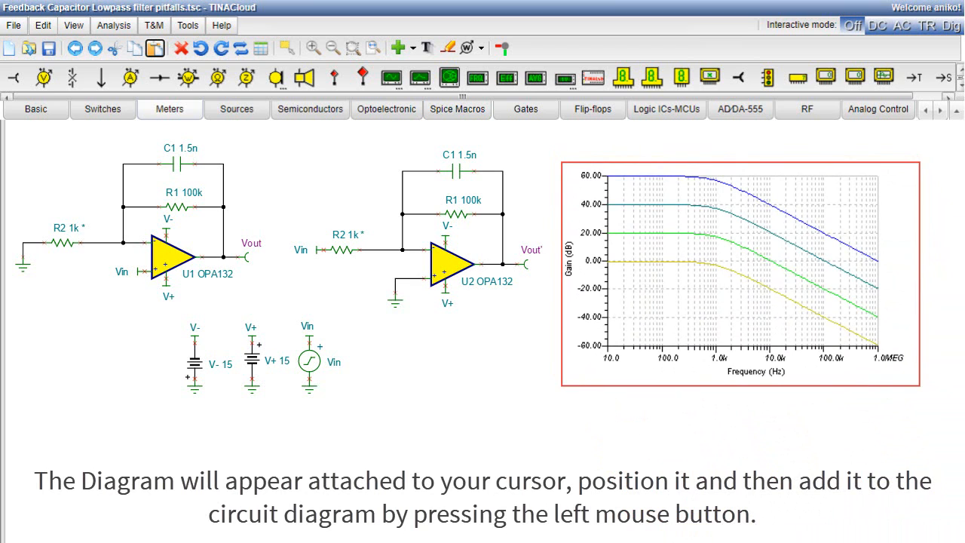
left_click(564, 165)
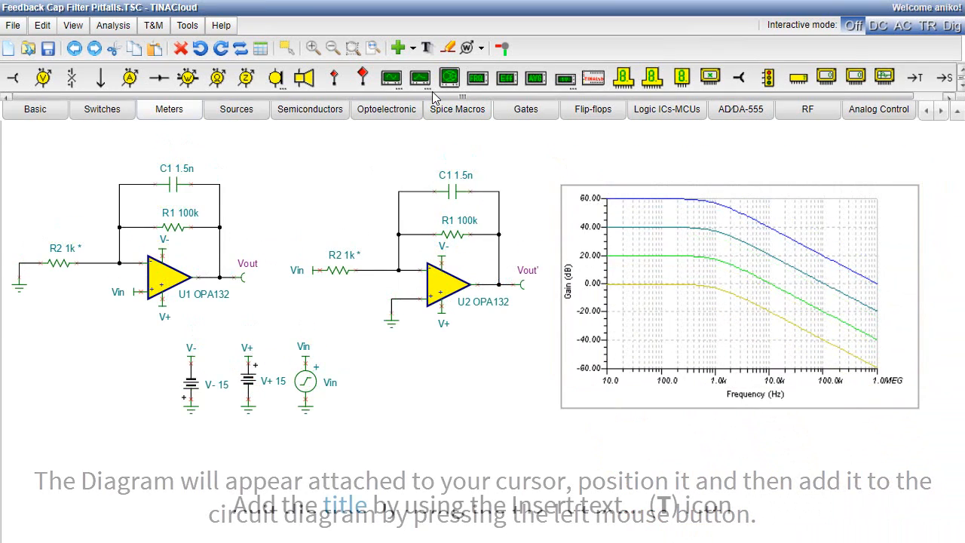
Create a schematic text reading "Feedback Capacitor Low- Pass Filter Pitfalls".
left_click(427, 48)
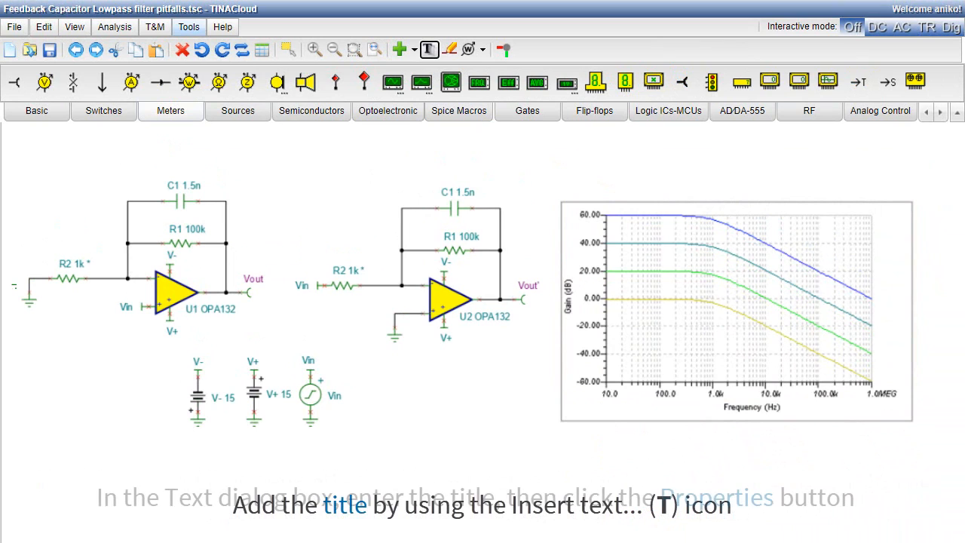
type("Fe")
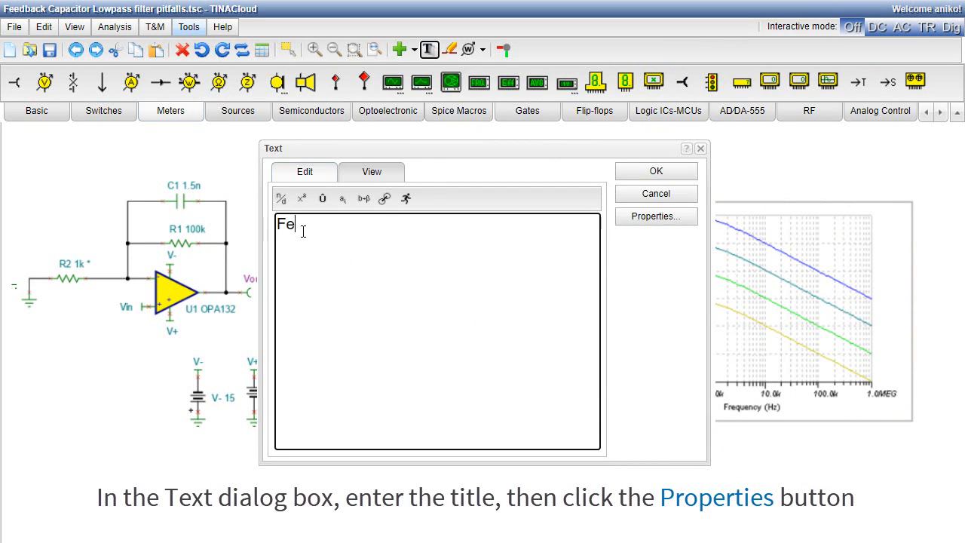
type("edba")
type("Pit")
type("falls")
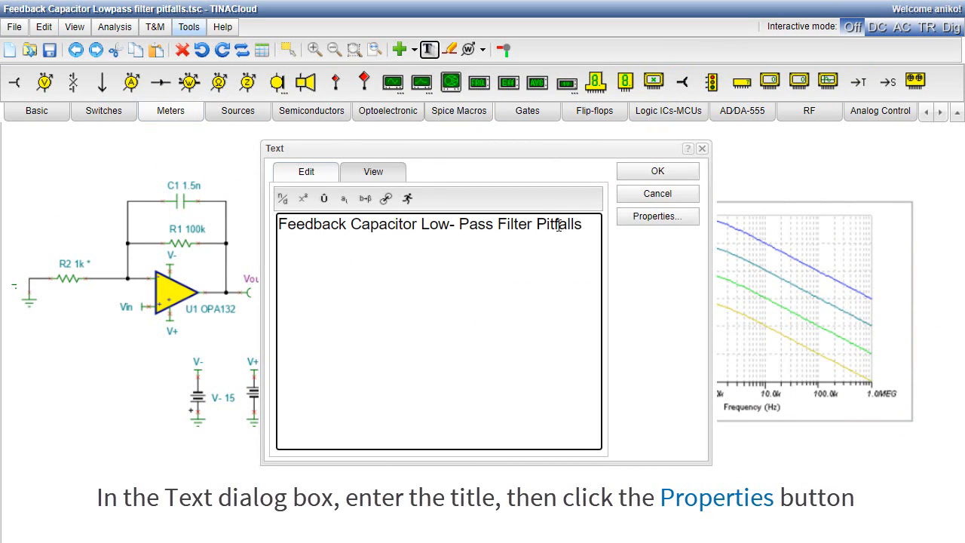
Set the title text's font size to 16 and place it centred above the circuits.
left_click(656, 219)
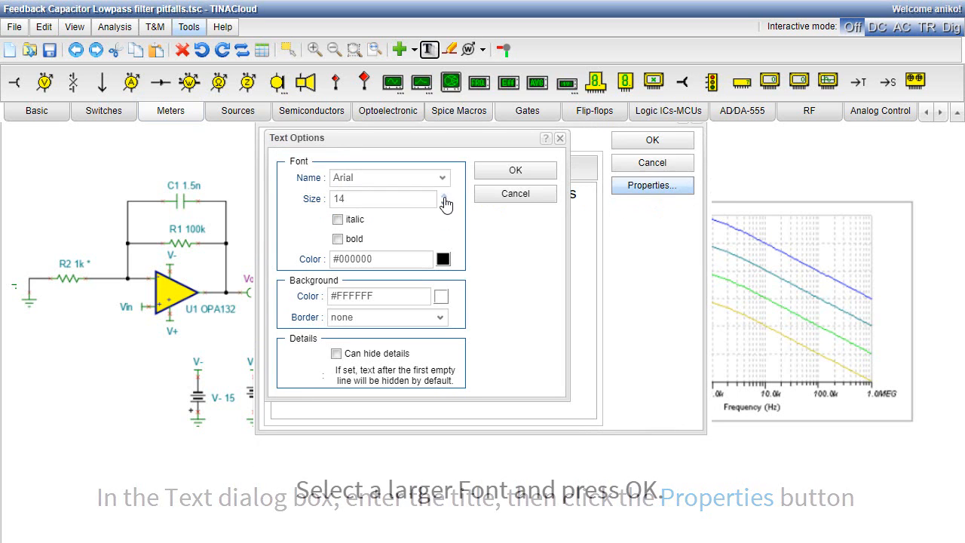
double_click(444, 198)
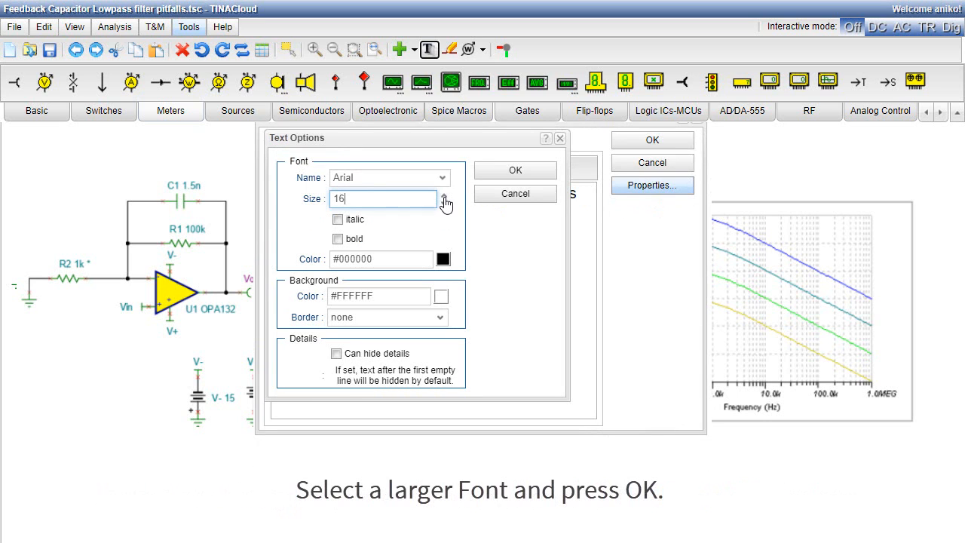
left_click(516, 170)
left_click(627, 143)
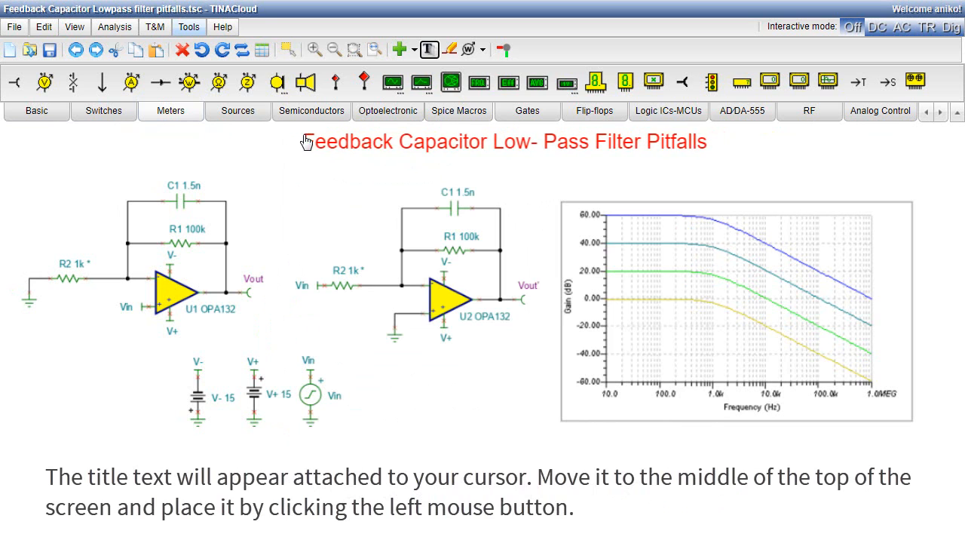
left_click(305, 140)
left_click(561, 166)
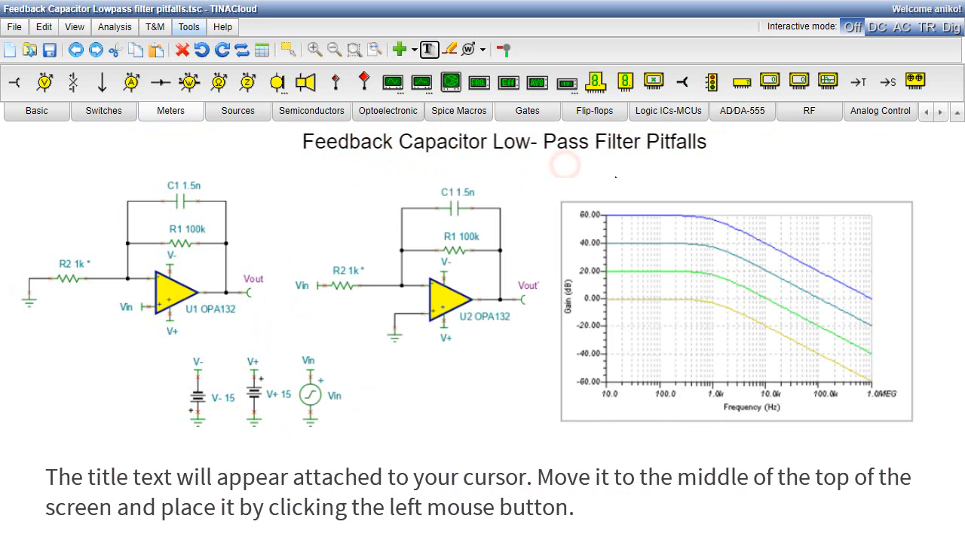